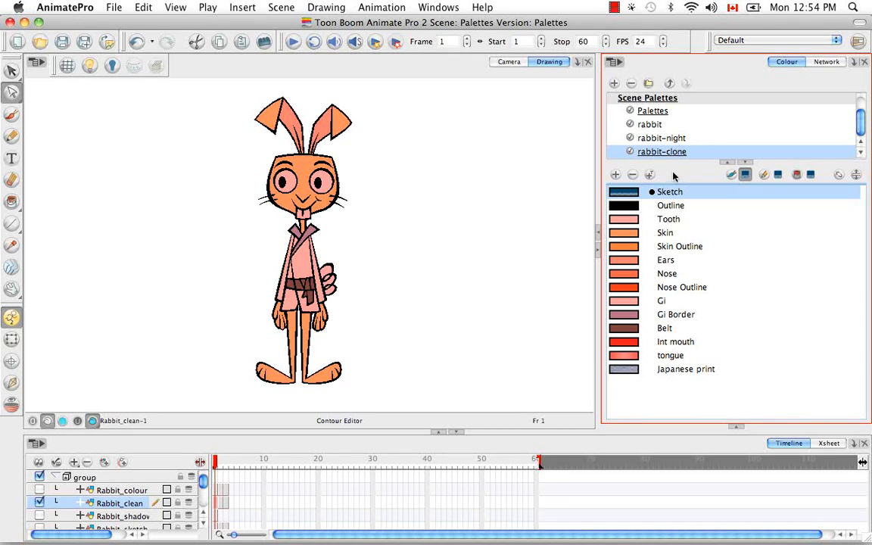
Step: Import the Text.plt palette from the current scene's palette-library folder under the suggested name, and try selecting its two colour swatches
{"action": "left_click", "coordinate": [618, 64]}
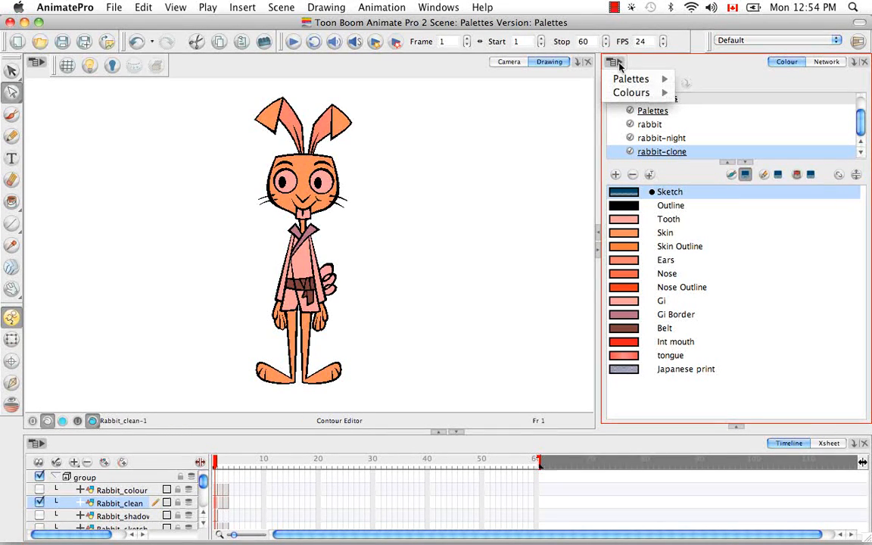
{"action": "mouse_move", "coordinate": [639, 79]}
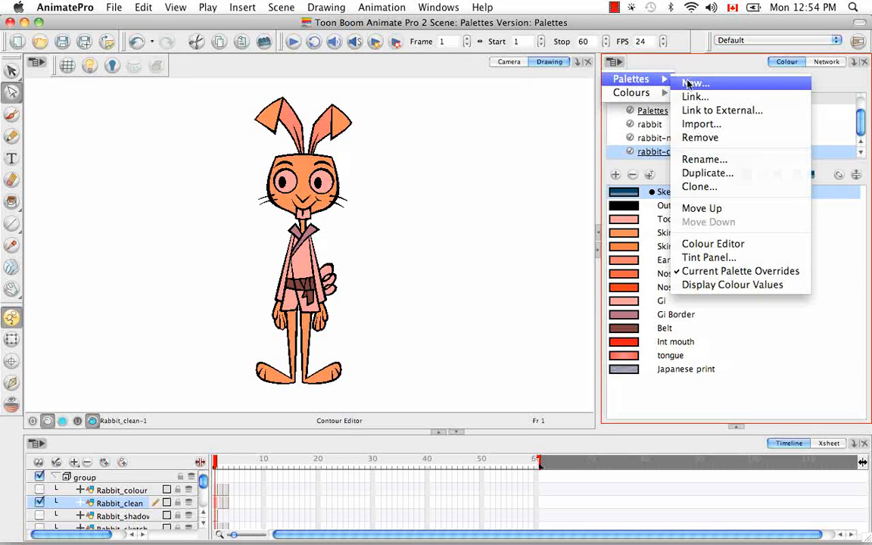
{"action": "left_click", "coordinate": [713, 125]}
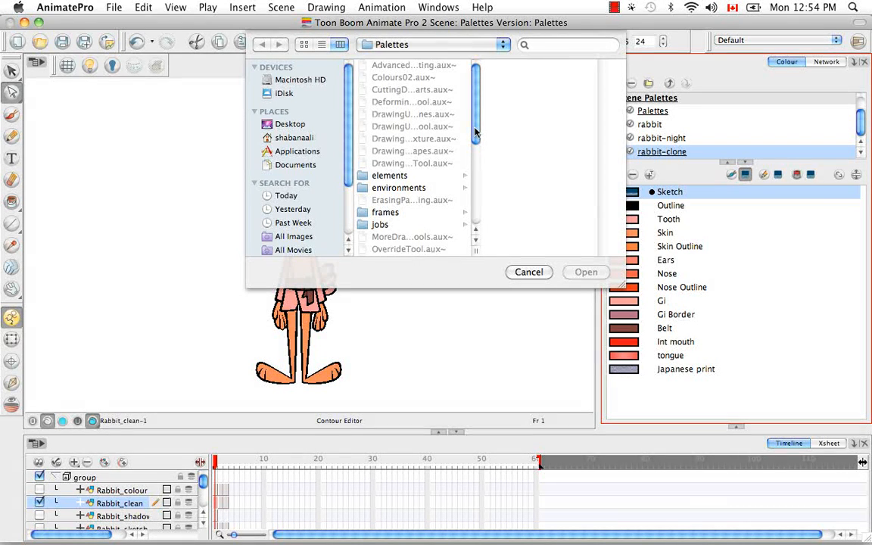
{"action": "left_click_drag", "start_coordinate": [476, 133], "coordinate": [476, 211]}
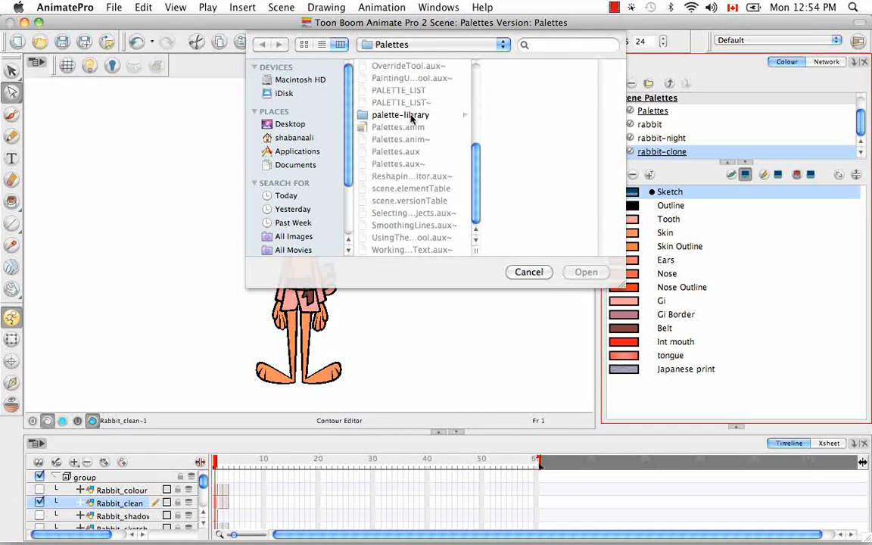
{"action": "left_click", "coordinate": [413, 118]}
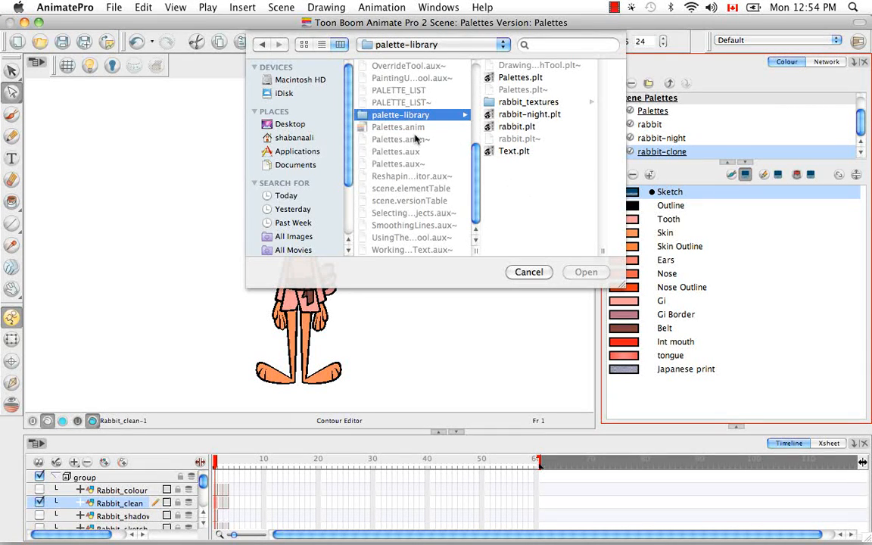
{"action": "left_click", "coordinate": [511, 153]}
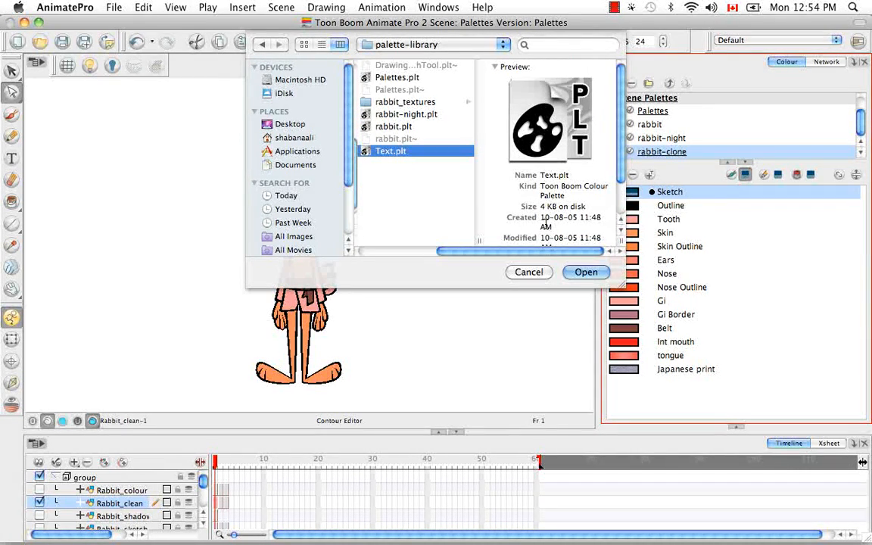
{"action": "left_click", "coordinate": [578, 274]}
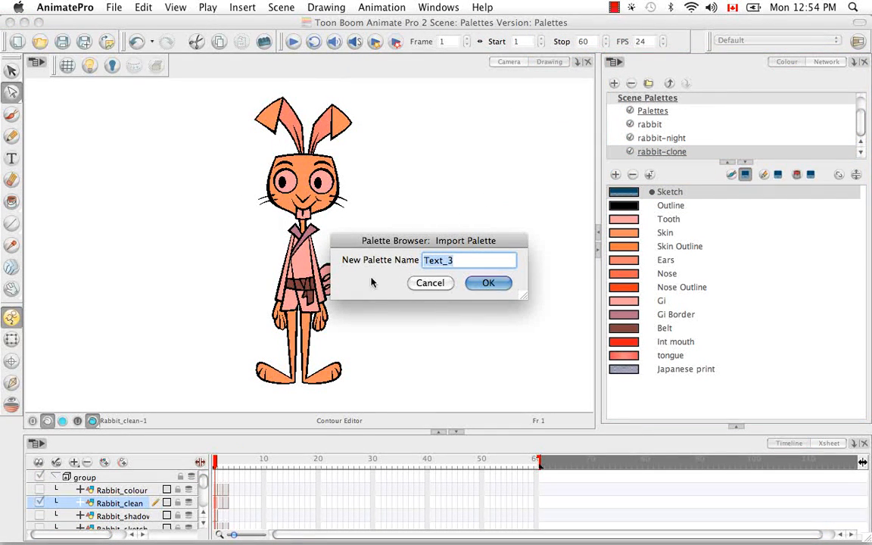
{"action": "left_click", "coordinate": [493, 285]}
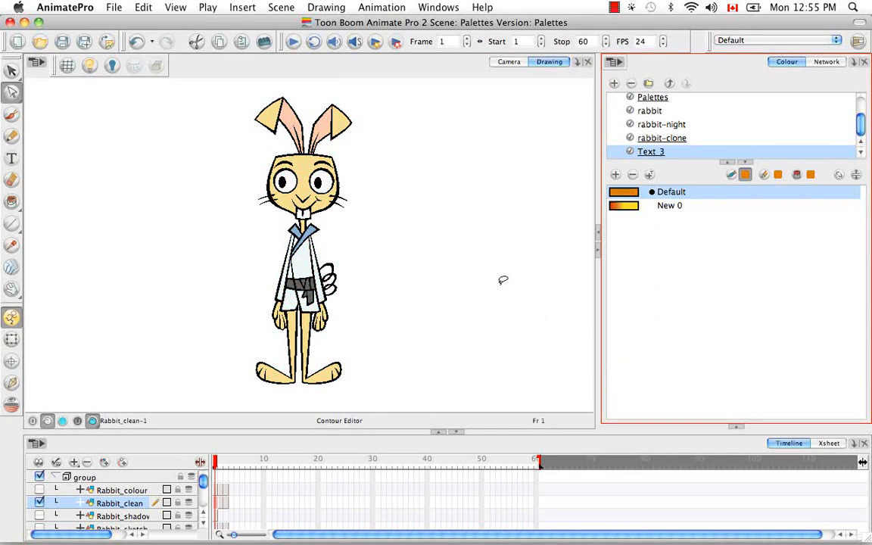
{"action": "left_click", "coordinate": [638, 205]}
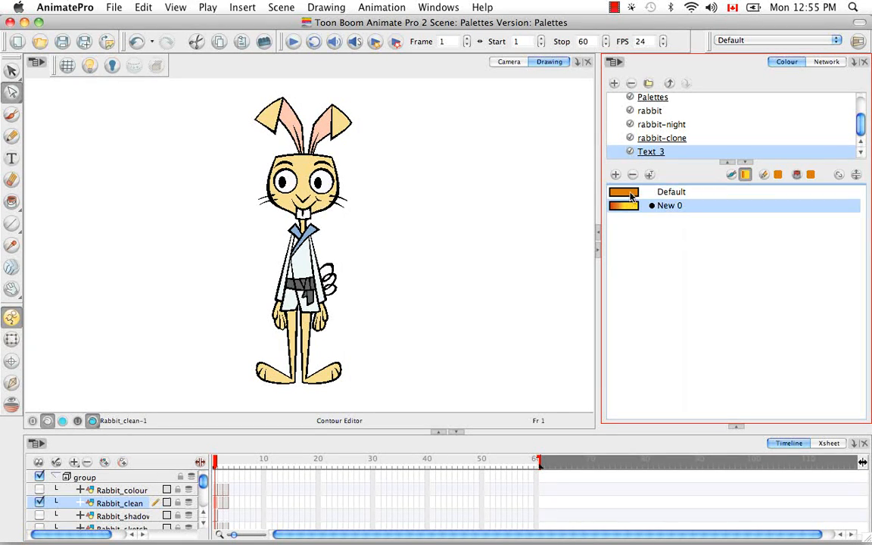
{"action": "left_click", "coordinate": [631, 192]}
Step: Import LightAsAFeather.plt from the palette-library folder of the ClimbingInk scene stored in Pictures, keeping the suggested palette name
{"action": "left_click_drag", "start_coordinate": [863, 135], "coordinate": [861, 119]}
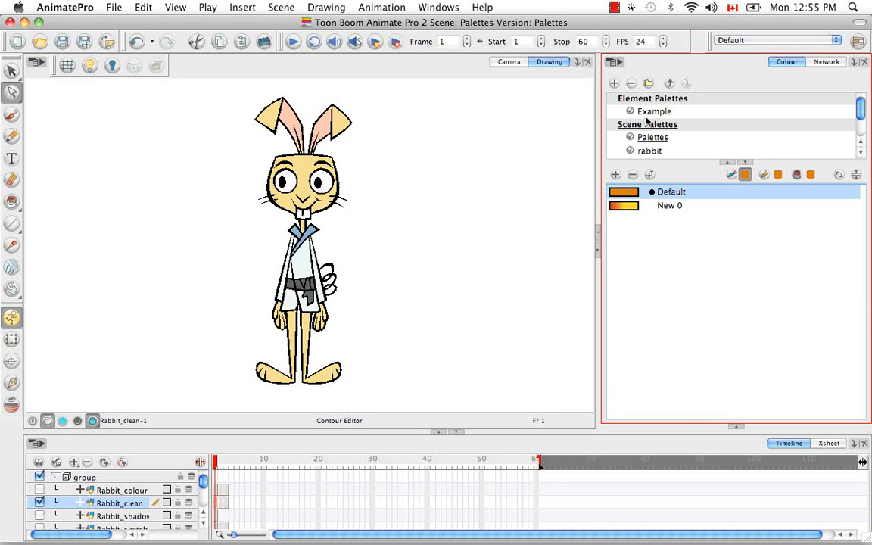
{"action": "left_click", "coordinate": [616, 63]}
{"action": "mouse_move", "coordinate": [626, 81]}
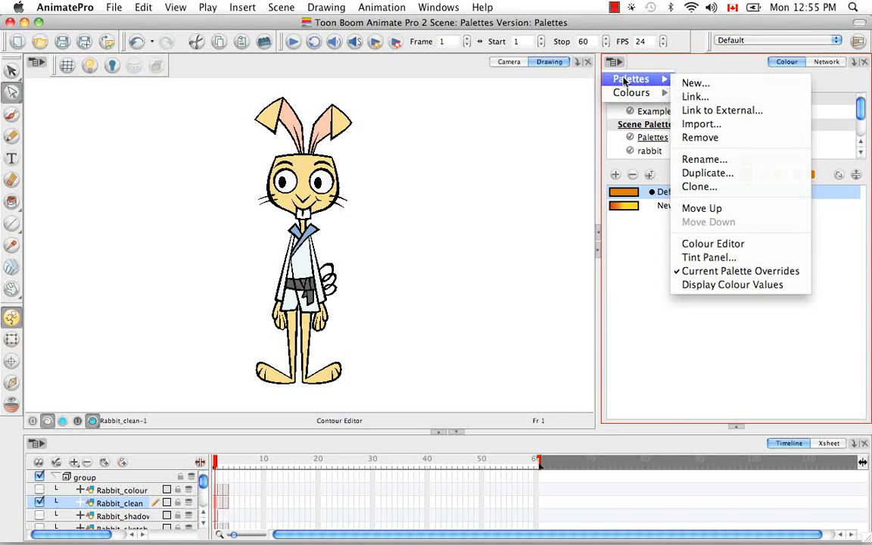
{"action": "left_click", "coordinate": [700, 124]}
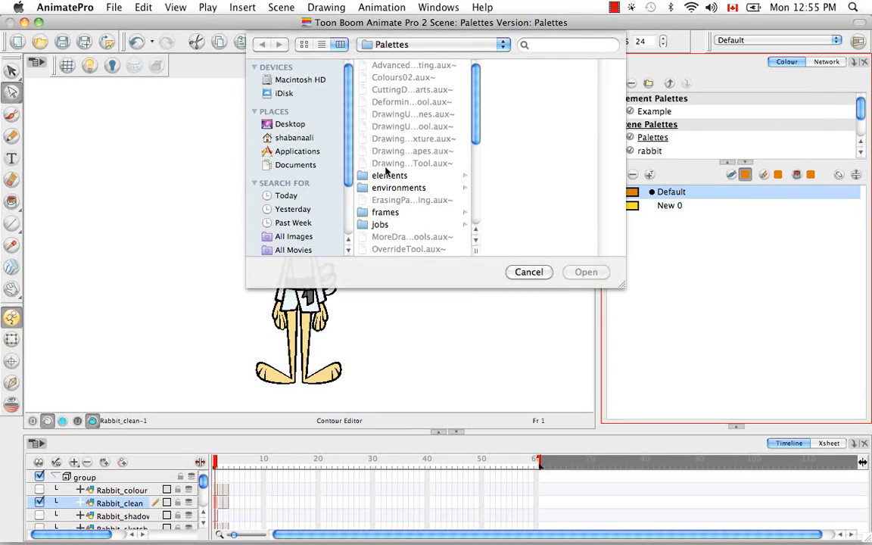
{"action": "left_click", "coordinate": [293, 138]}
{"action": "left_click", "coordinate": [396, 163]}
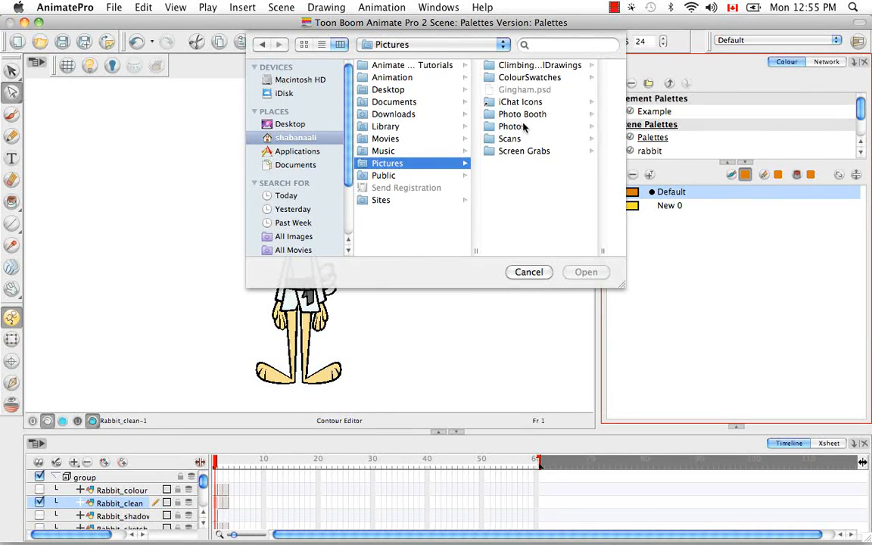
{"action": "left_click", "coordinate": [533, 67]}
{"action": "left_click", "coordinate": [531, 66]}
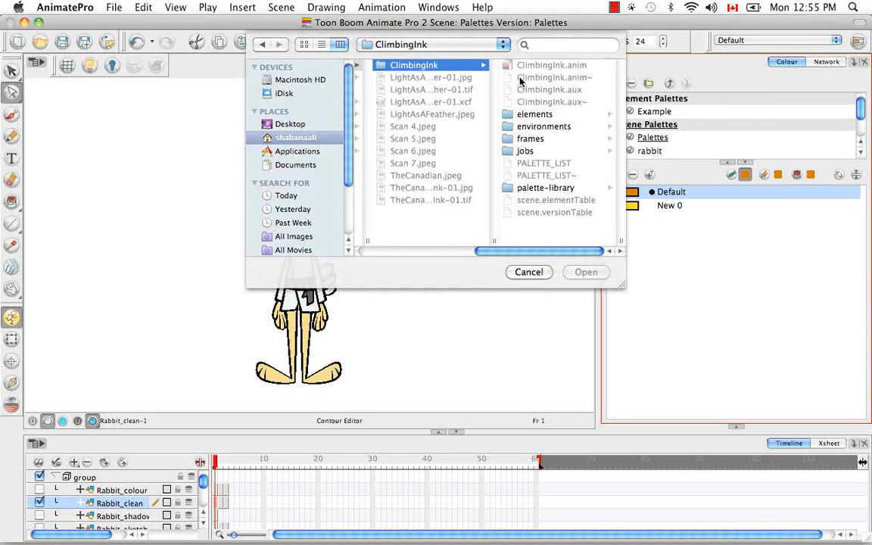
{"action": "left_click", "coordinate": [549, 190]}
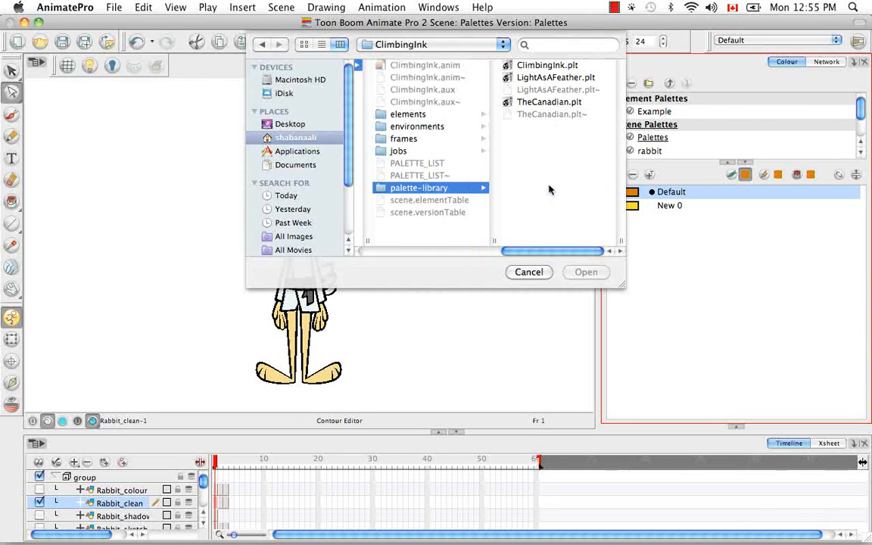
{"action": "left_click", "coordinate": [515, 76]}
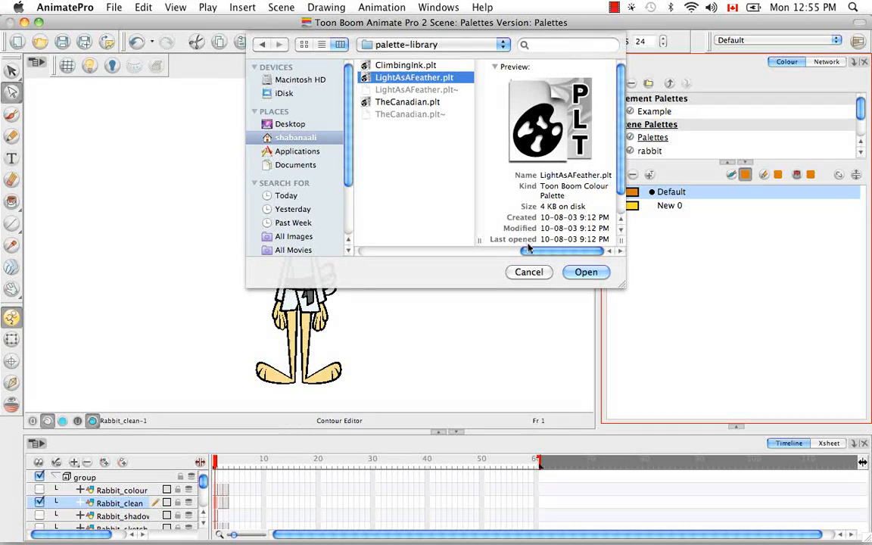
{"action": "left_click", "coordinate": [586, 272]}
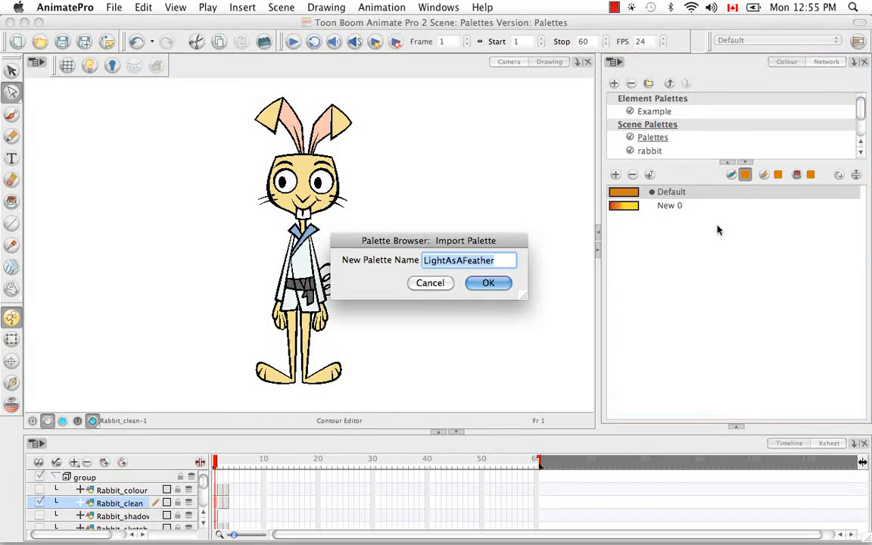
{"action": "left_click", "coordinate": [488, 282]}
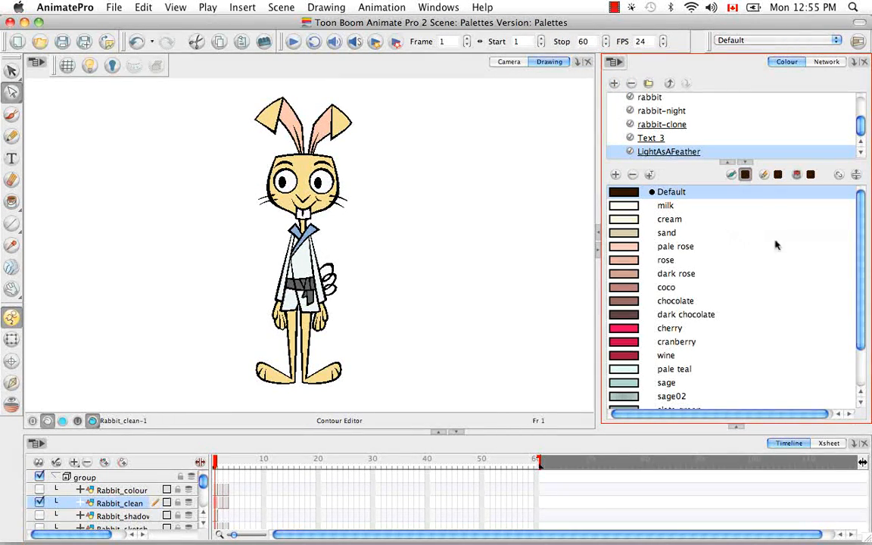
{"action": "left_click_drag", "start_coordinate": [858, 249], "coordinate": [842, 221]}
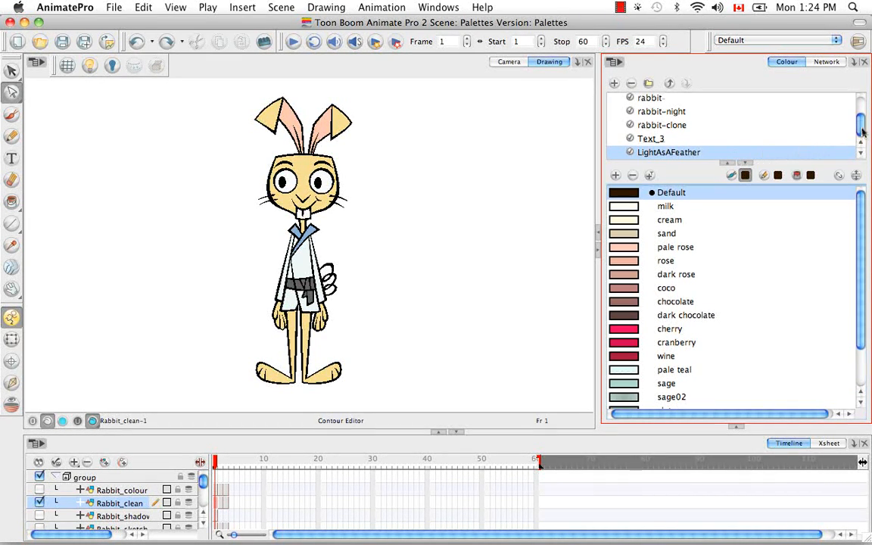
Step: Link the Example palette of the Rabbit_clean(Rabbit_clean.62) element to the Scene Palette List
{"action": "left_click_drag", "start_coordinate": [861, 132], "coordinate": [862, 108]}
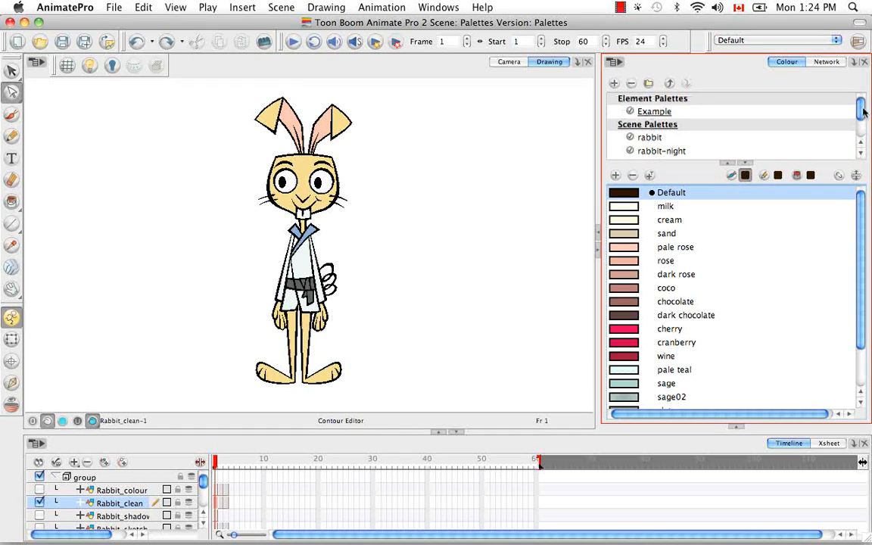
{"action": "left_click", "coordinate": [742, 112]}
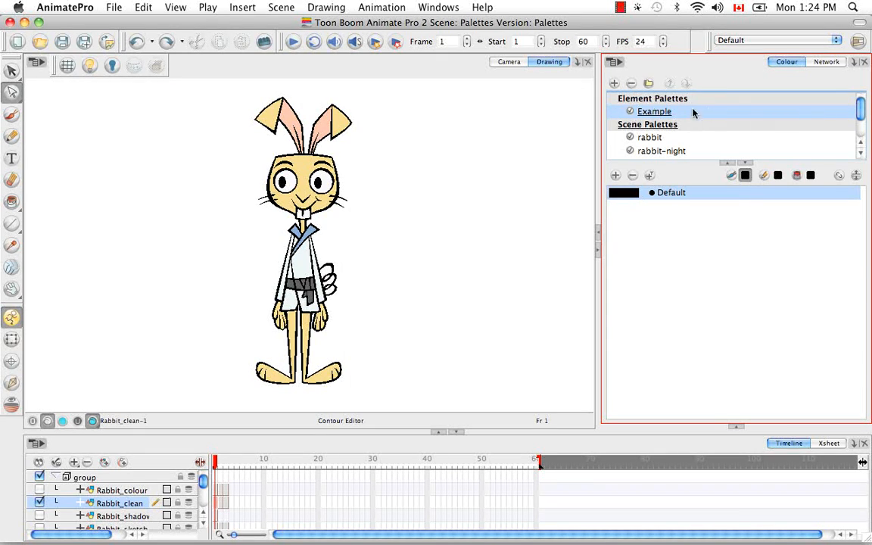
{"action": "left_click", "coordinate": [616, 64]}
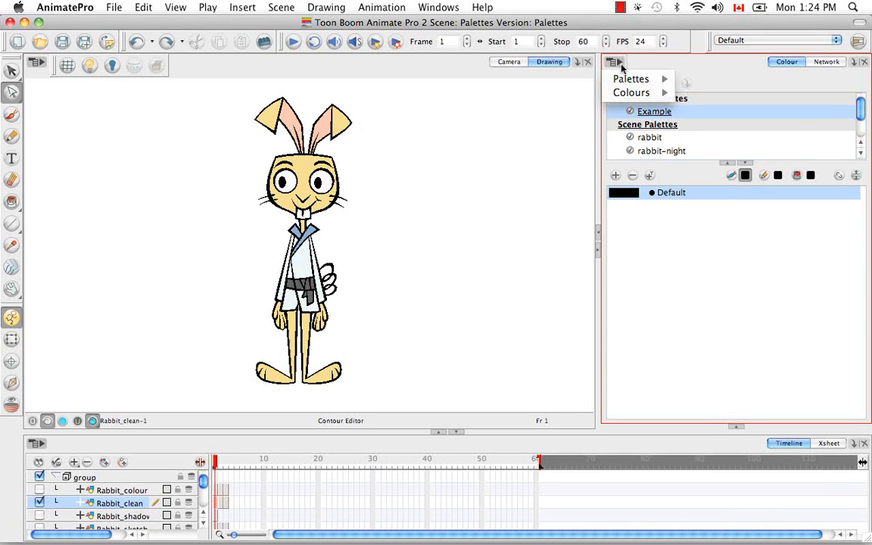
{"action": "mouse_move", "coordinate": [627, 78]}
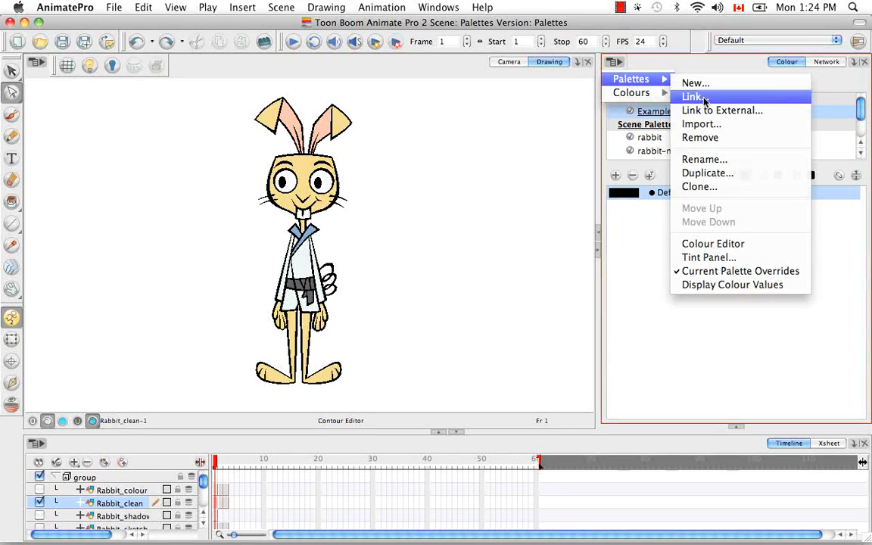
{"action": "left_click", "coordinate": [687, 95]}
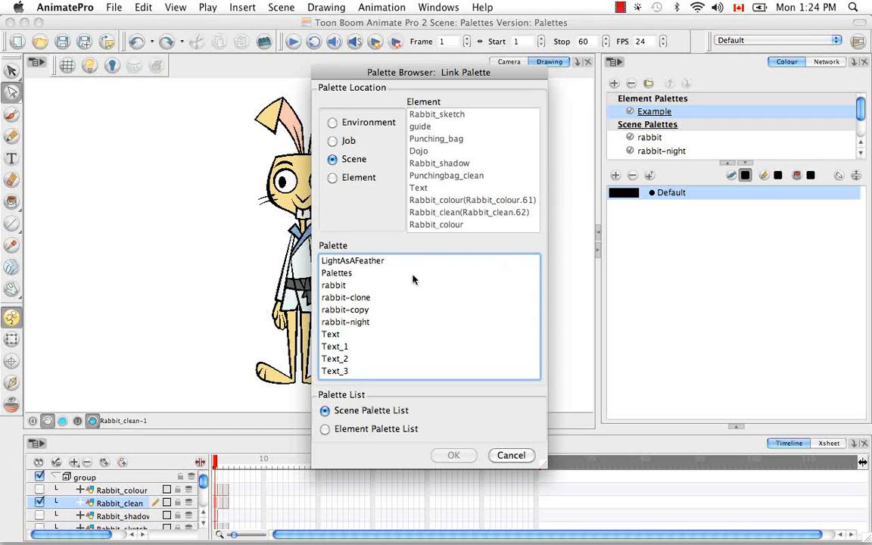
{"action": "left_click", "coordinate": [332, 178]}
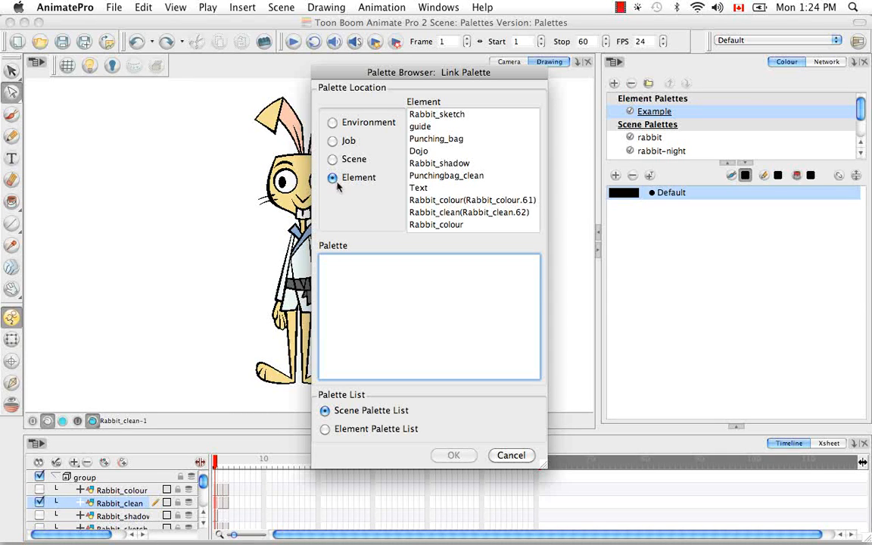
{"action": "left_click", "coordinate": [423, 214]}
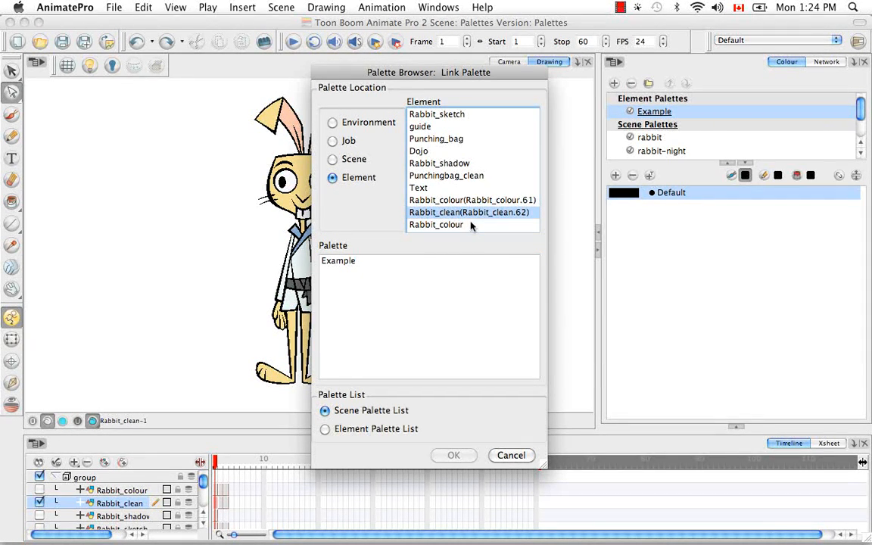
{"action": "left_click", "coordinate": [343, 262]}
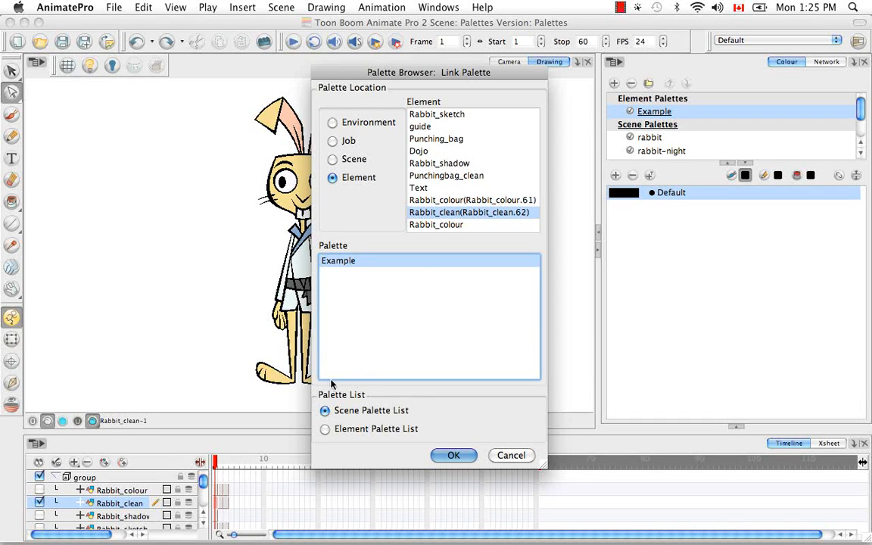
{"action": "left_click", "coordinate": [454, 456]}
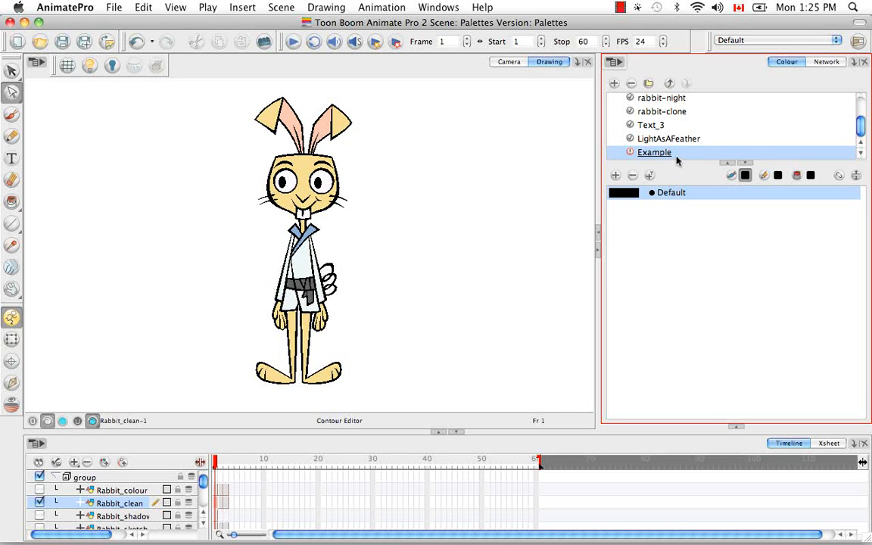
Step: Compare the Example palette under Element Palettes with its linked entry among the scene palettes
{"action": "left_click_drag", "start_coordinate": [860, 131], "coordinate": [859, 106]}
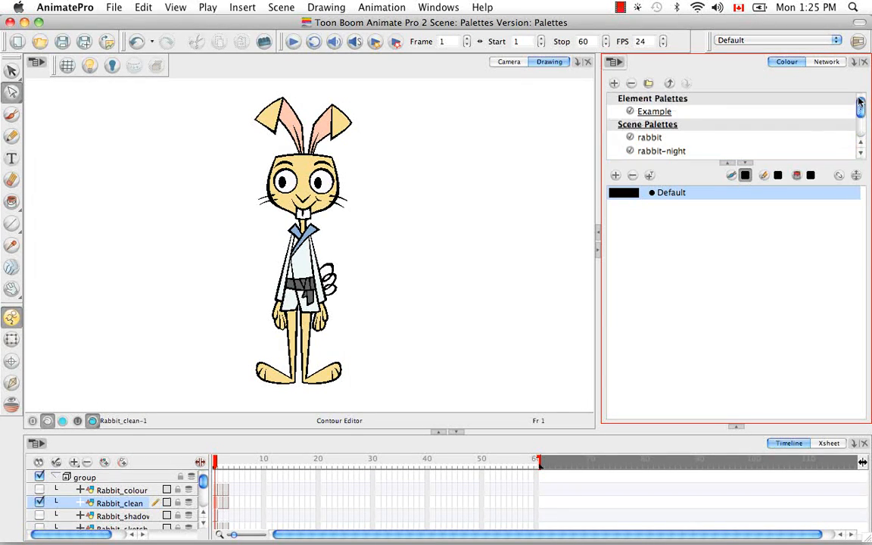
{"action": "left_click", "coordinate": [656, 113]}
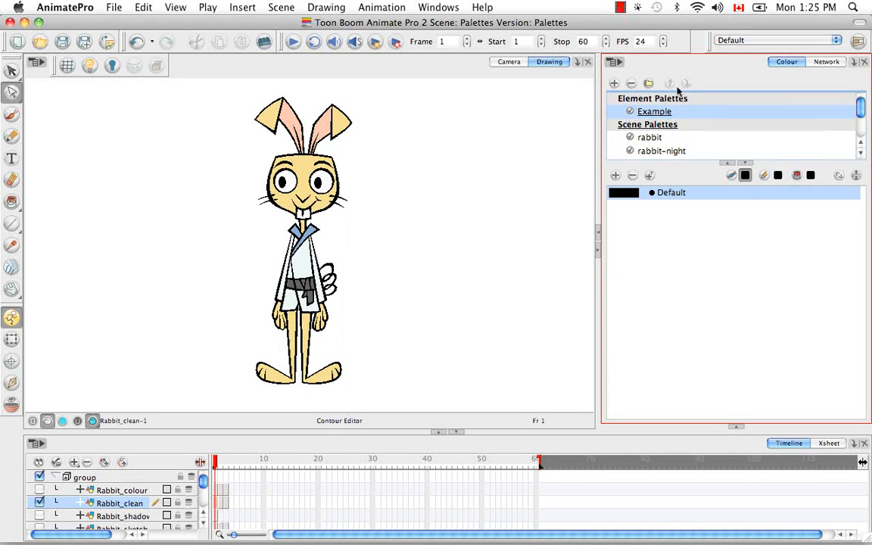
{"action": "left_click", "coordinate": [642, 138]}
{"action": "scroll", "coordinate": [773, 114], "scroll_direction": "down", "scroll_amount": 5}
{"action": "left_click", "coordinate": [662, 152]}
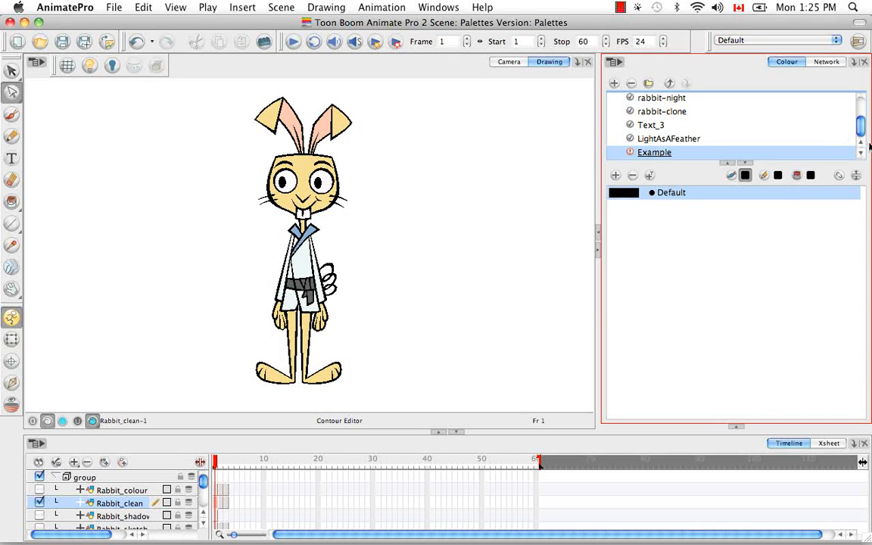
{"action": "left_click_drag", "start_coordinate": [860, 123], "coordinate": [867, 109]}
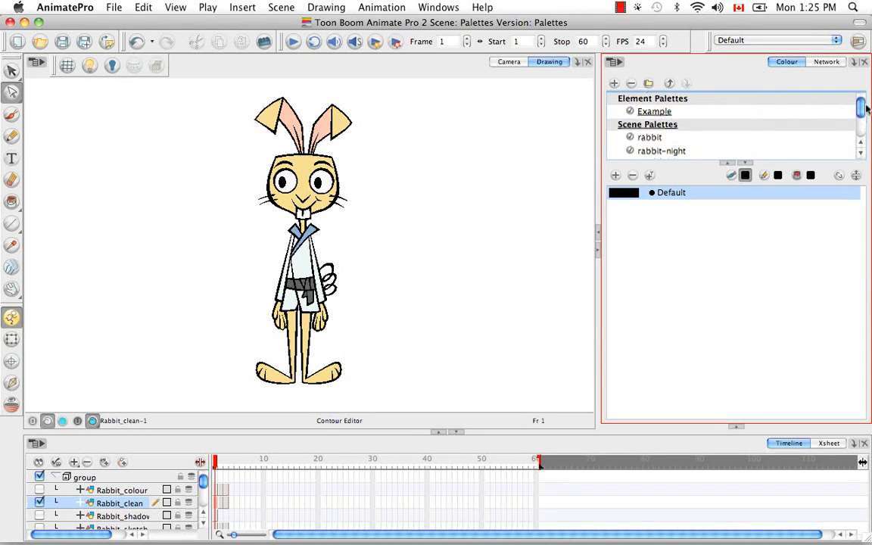
Step: Create a new scene palette named Master_Rabbit
{"action": "left_click", "coordinate": [751, 242]}
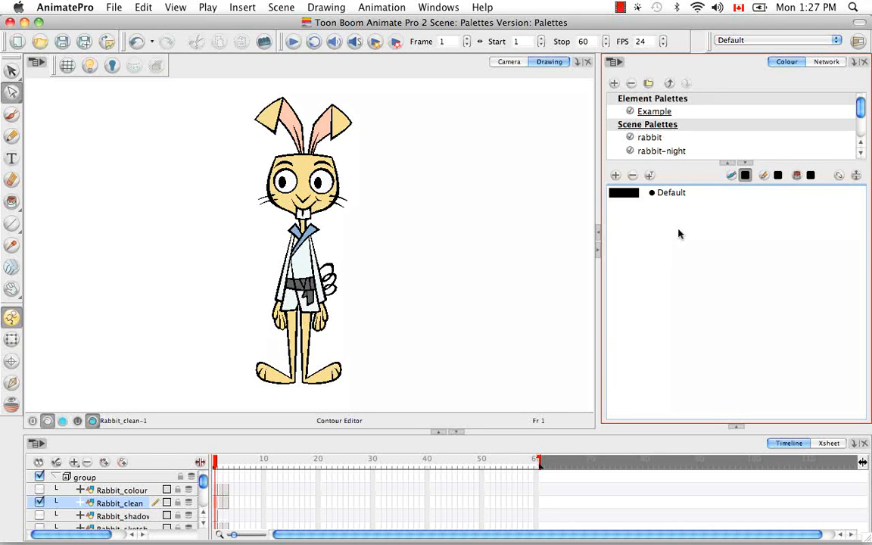
{"action": "left_click", "coordinate": [614, 83]}
{"action": "key", "text": "BackSpace"}
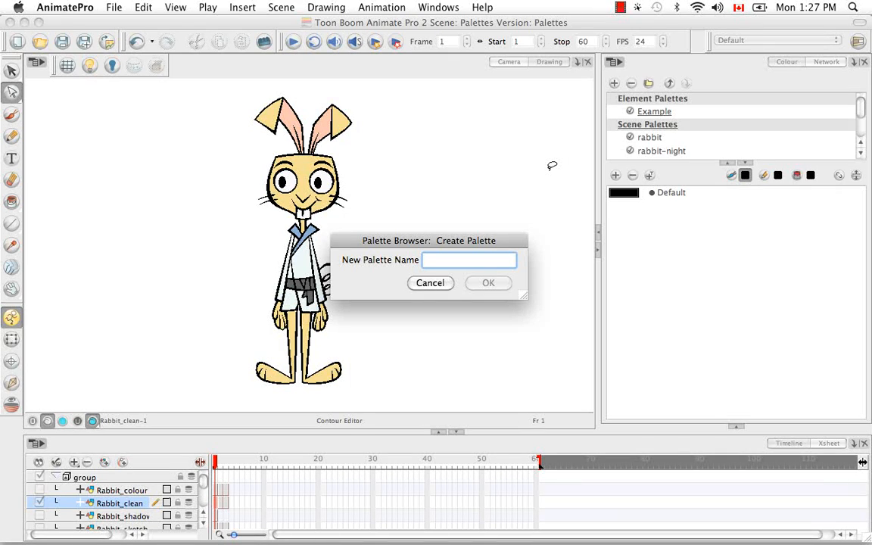
{"action": "type", "text": "Master"}
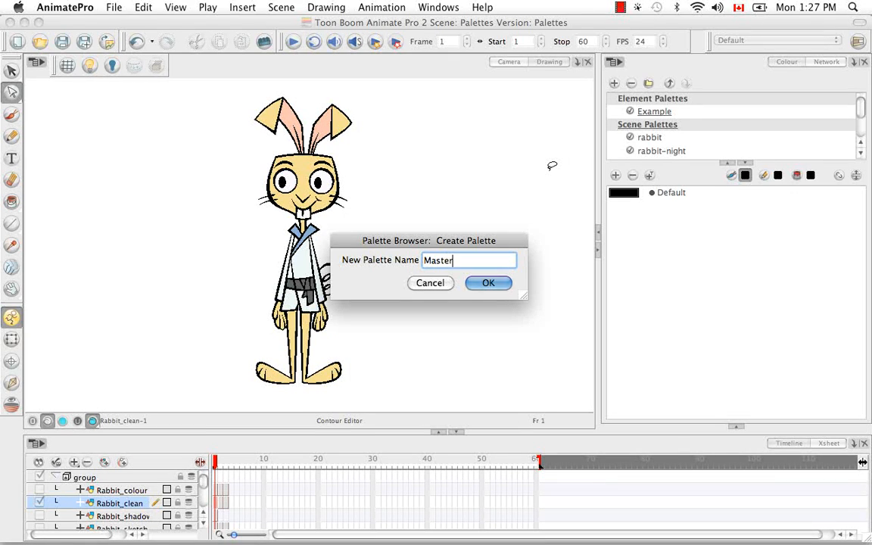
{"action": "type", "text": "_Rabbit"}
{"action": "left_click", "coordinate": [491, 284]}
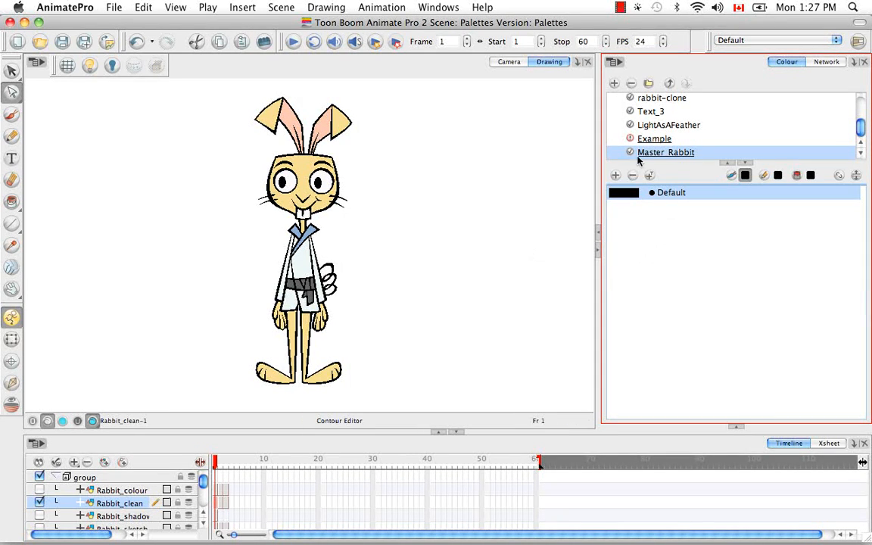
Step: Change the Default swatch of Master_Rabbit to pale yellow (RGB 255, 238, 166) and rename it skin
{"action": "double_click", "coordinate": [623, 194]}
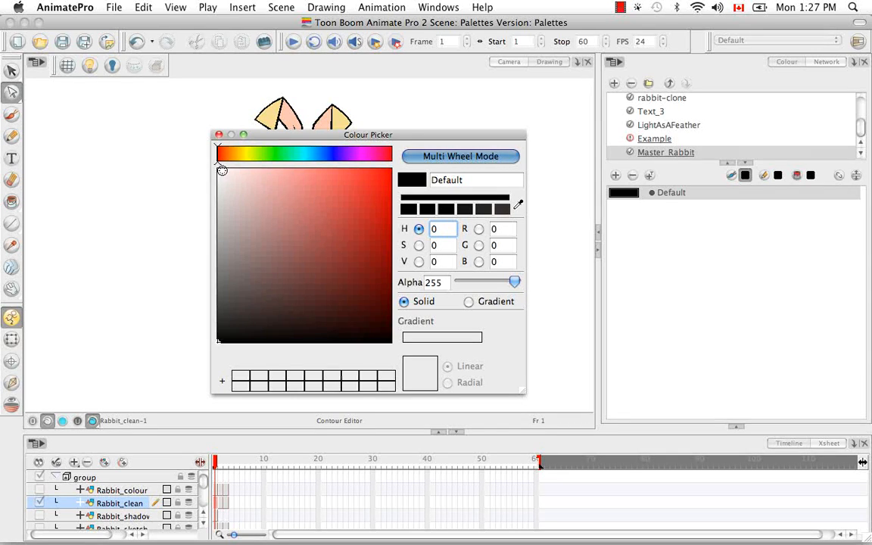
{"action": "left_click", "coordinate": [241, 155]}
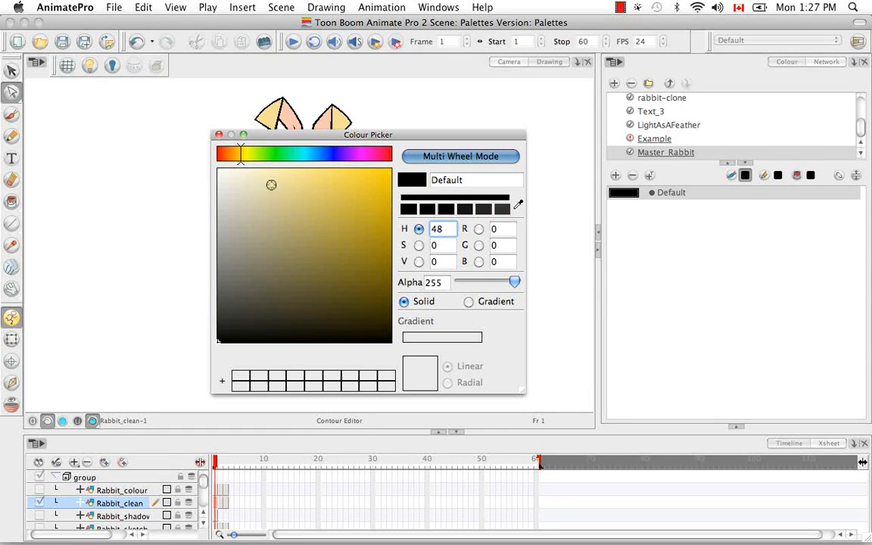
{"action": "left_click", "coordinate": [276, 163]}
{"action": "left_click_drag", "start_coordinate": [466, 180], "coordinate": [394, 174]}
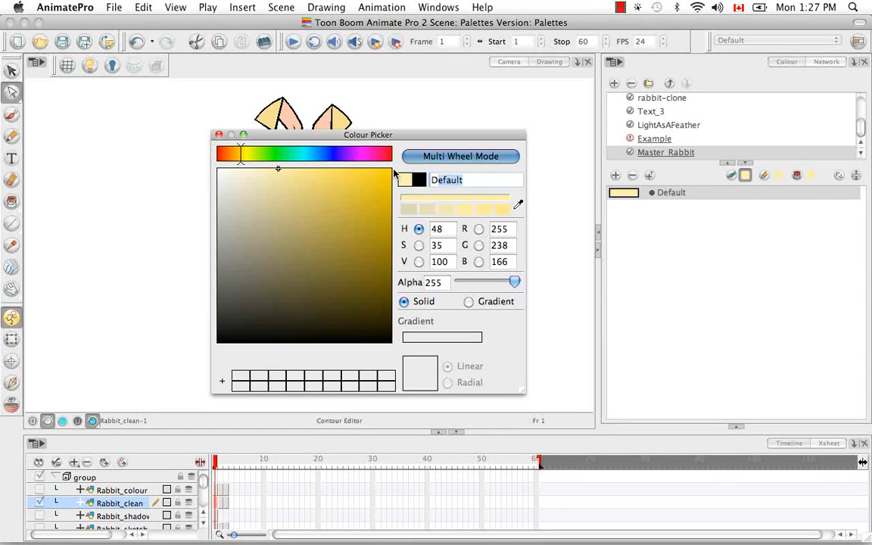
{"action": "key", "text": "BackSpace"}
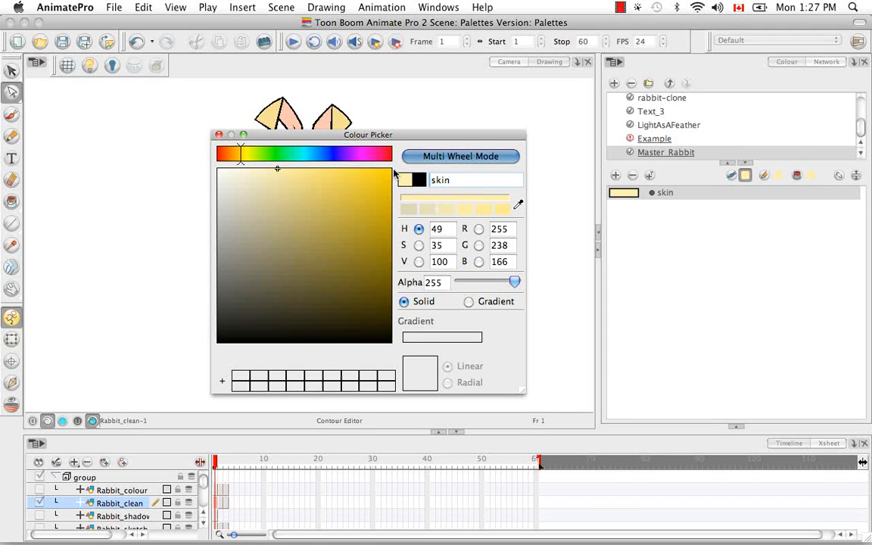
Step: Add a pale pink colour (RGB 255, 209, 201) to the Master_Rabbit palette and name it ears
{"action": "left_click", "coordinate": [616, 175]}
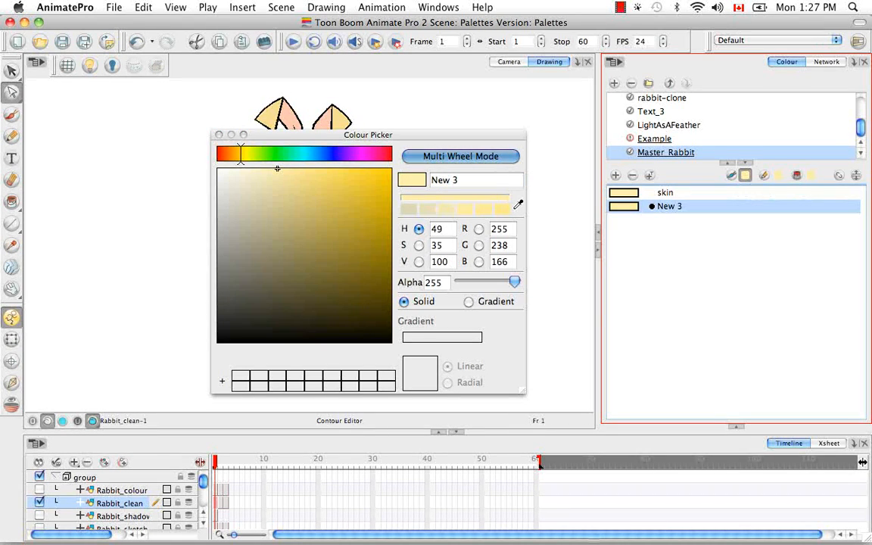
{"action": "left_click_drag", "start_coordinate": [240, 158], "coordinate": [221, 160]}
{"action": "left_click_drag", "start_coordinate": [252, 185], "coordinate": [254, 163]}
{"action": "left_click", "coordinate": [429, 180]}
{"action": "key", "text": "BackSpace"}
{"action": "type", "text": "ears"}
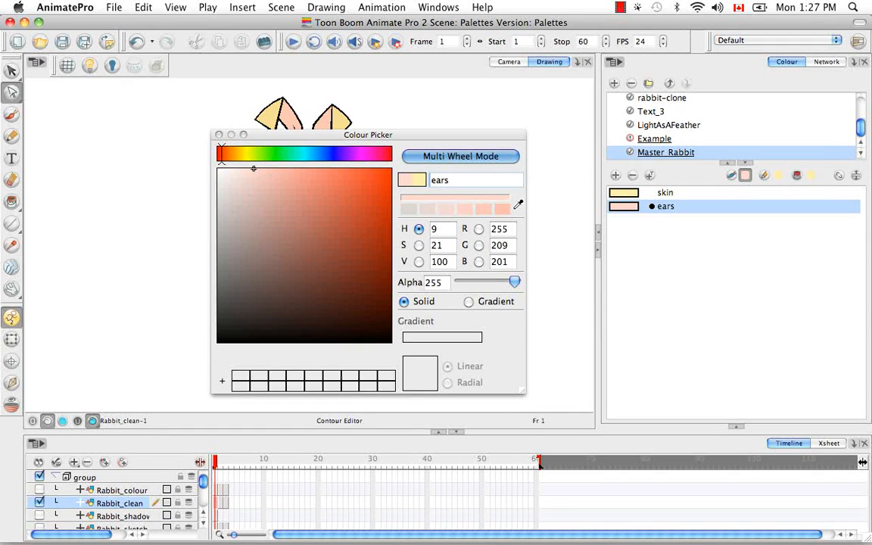
Step: Add a pale cyan colour (RGB 219, 254, 255) to the Master_Rabbit palette and name it gi
{"action": "left_click", "coordinate": [616, 175]}
{"action": "left_click_drag", "start_coordinate": [220, 152], "coordinate": [241, 168]}
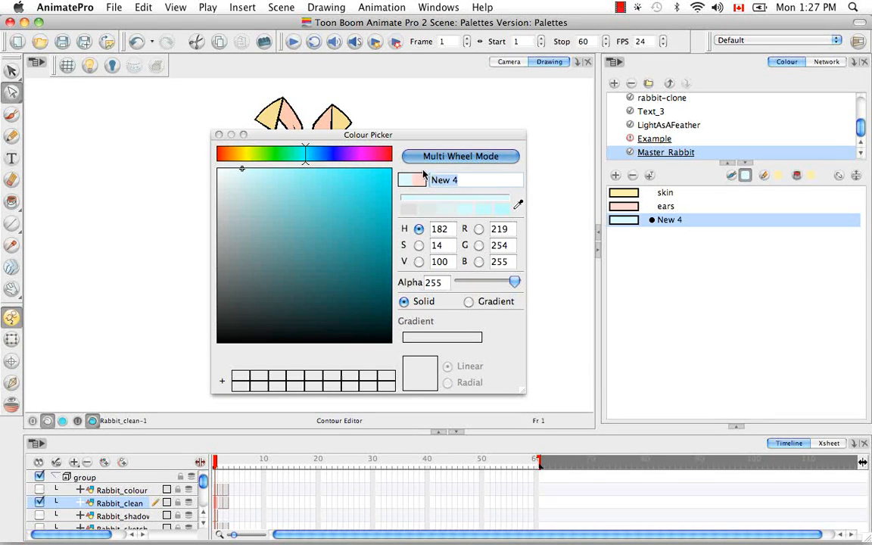
{"action": "type", "text": "gi"}
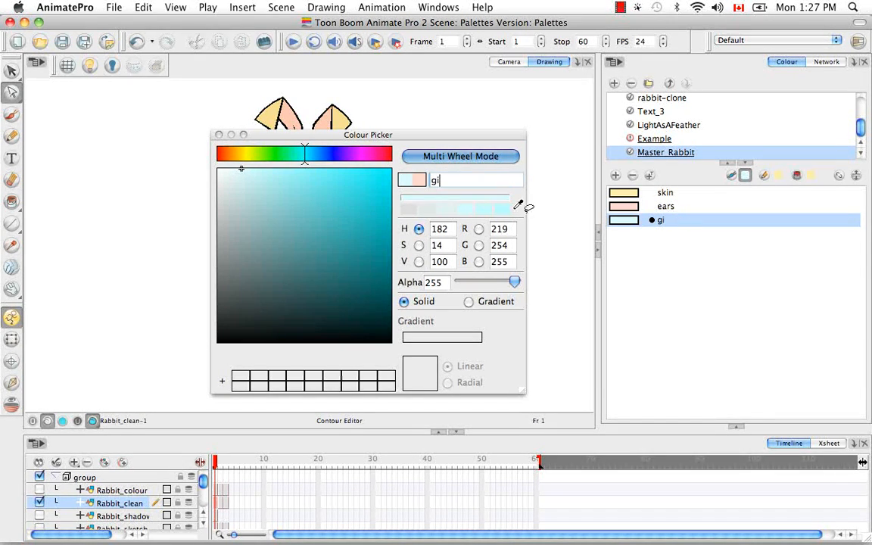
Step: Add a dark grey colour (RGB 95, 95, 95) named belt to the Master_Rabbit palette and close the Colour Picker
{"action": "left_click", "coordinate": [614, 176]}
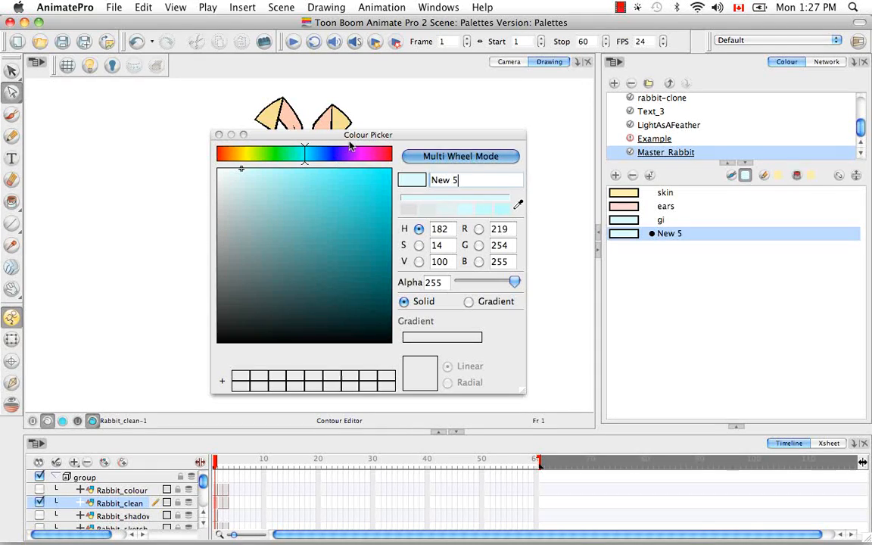
{"action": "left_click_drag", "start_coordinate": [343, 139], "coordinate": [470, 164]}
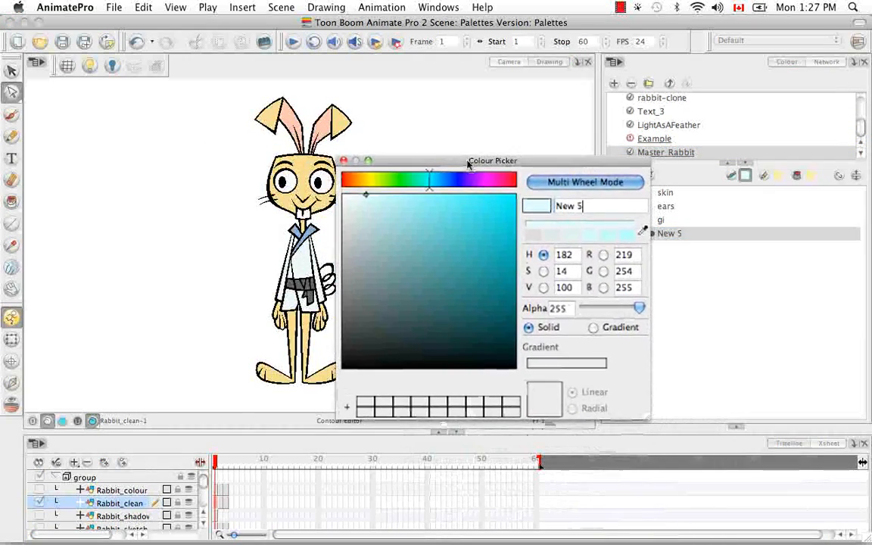
{"action": "left_click_drag", "start_coordinate": [388, 229], "coordinate": [342, 303]}
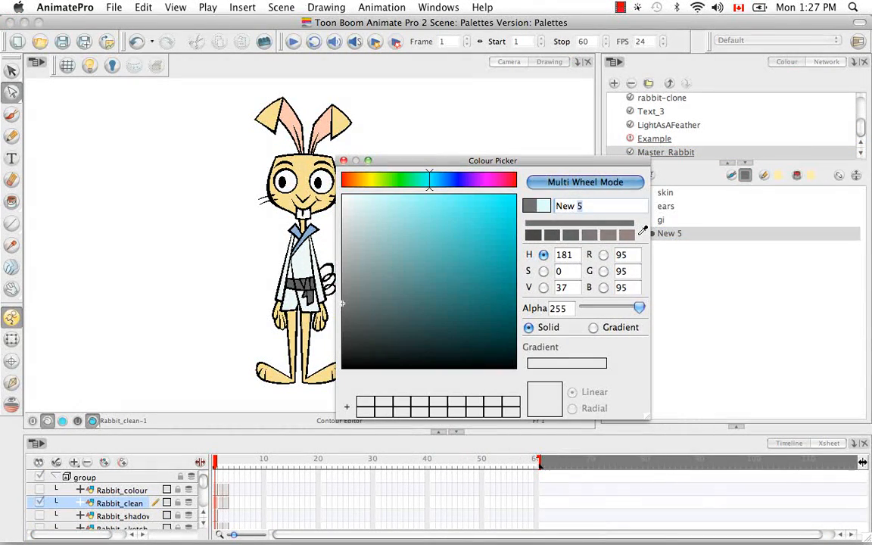
{"action": "type", "text": "belt"}
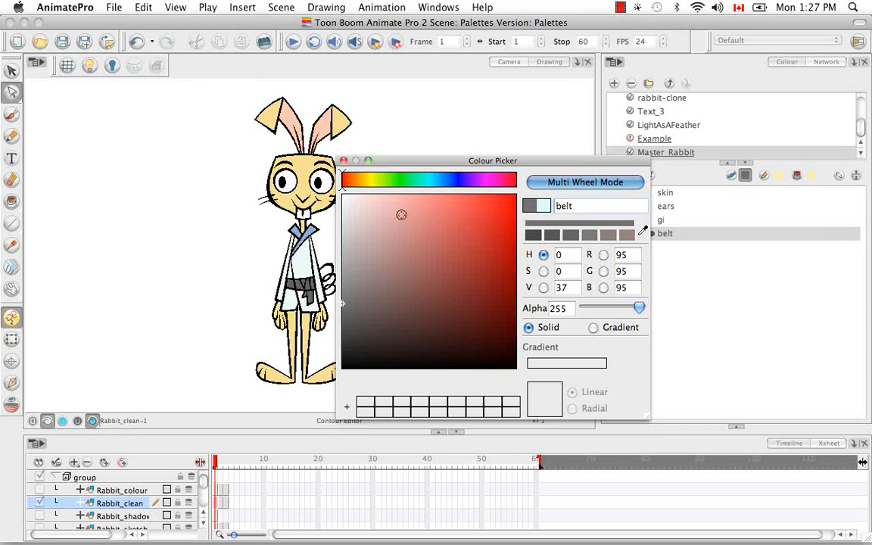
{"action": "left_click", "coordinate": [343, 160]}
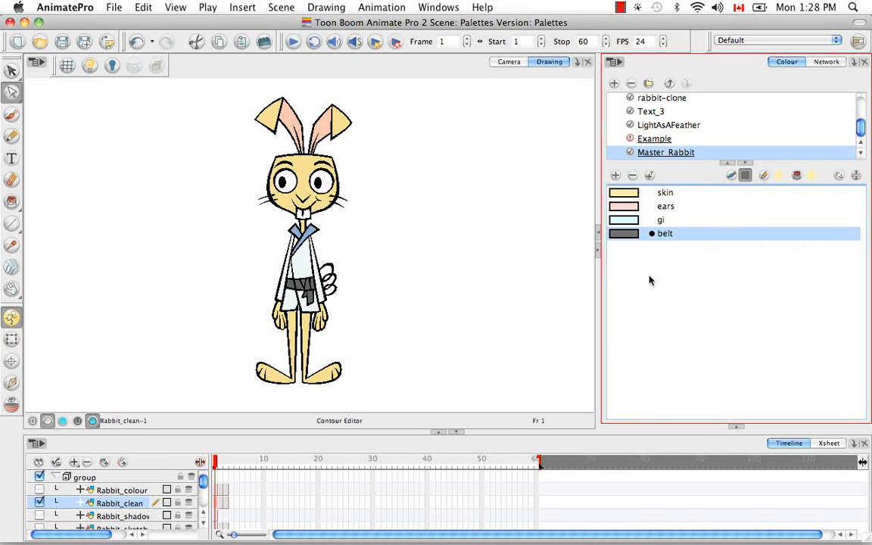
Step: Switch to Finder and create a folder named Master Palette inside Animation > Pack05
{"action": "mouse_move", "coordinate": [685, 533]}
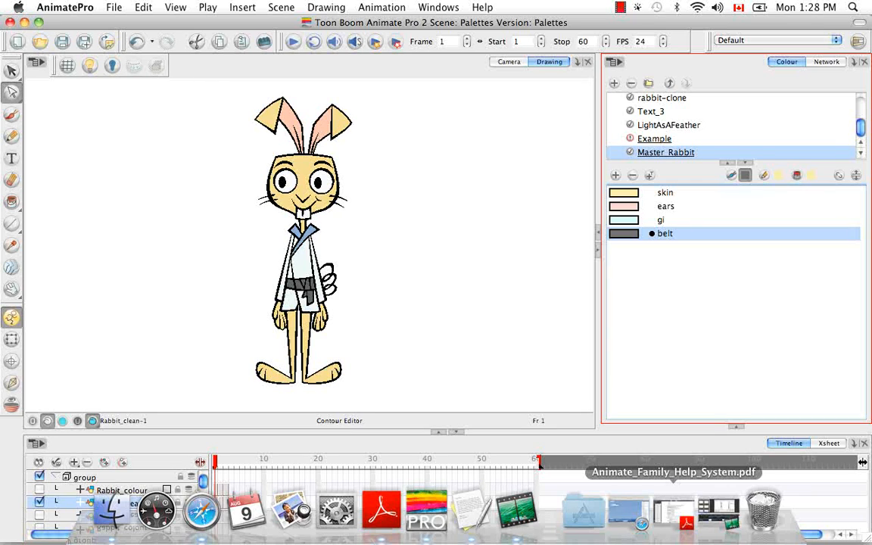
{"action": "left_click", "coordinate": [111, 507]}
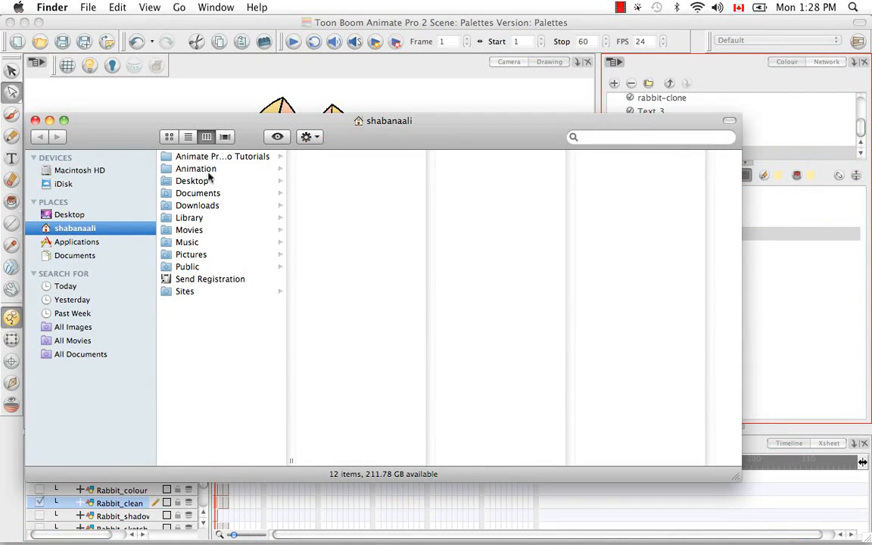
{"action": "left_click", "coordinate": [215, 170]}
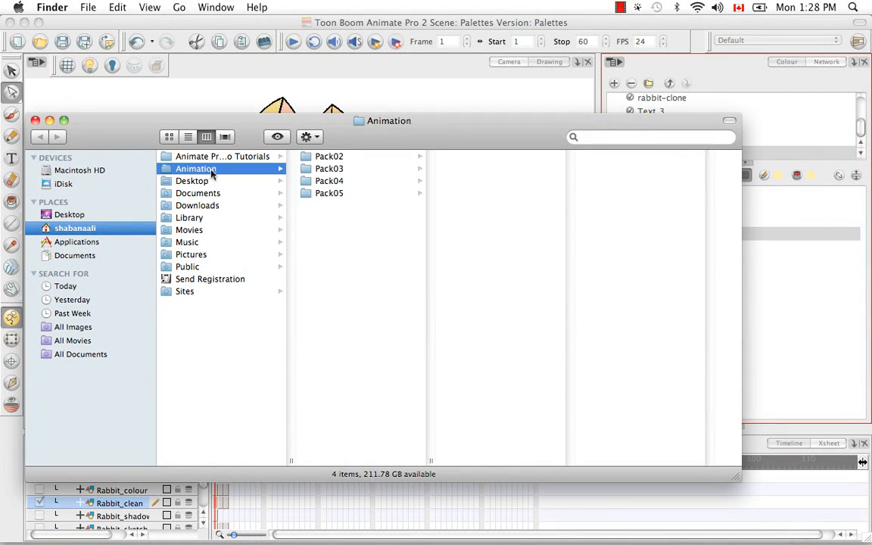
{"action": "left_click", "coordinate": [328, 195]}
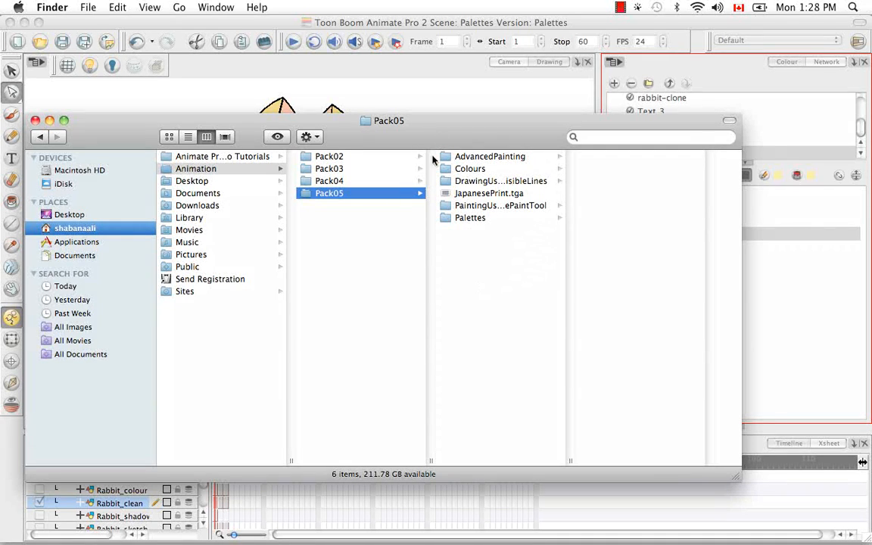
{"action": "right_click", "coordinate": [477, 272]}
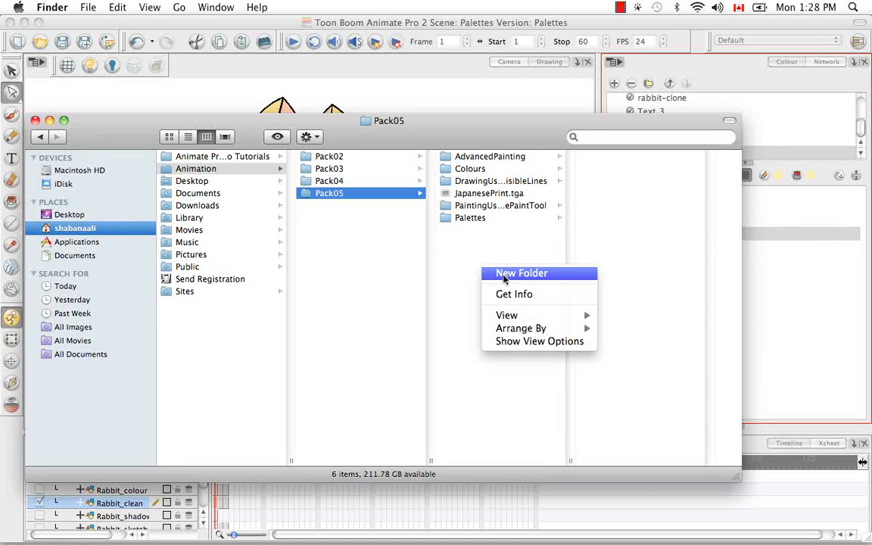
{"action": "left_click", "coordinate": [501, 273]}
{"action": "key", "text": "BackSpace"}
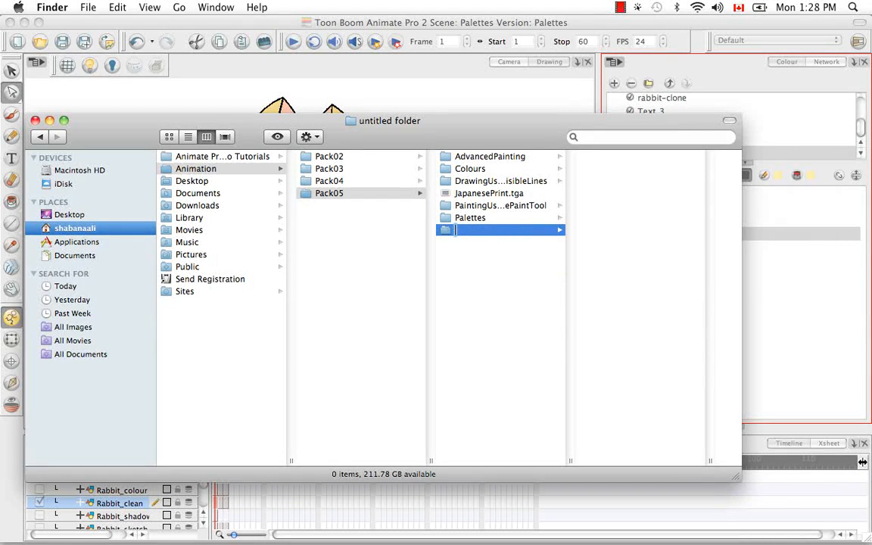
{"action": "type", "text": "Master Pale"}
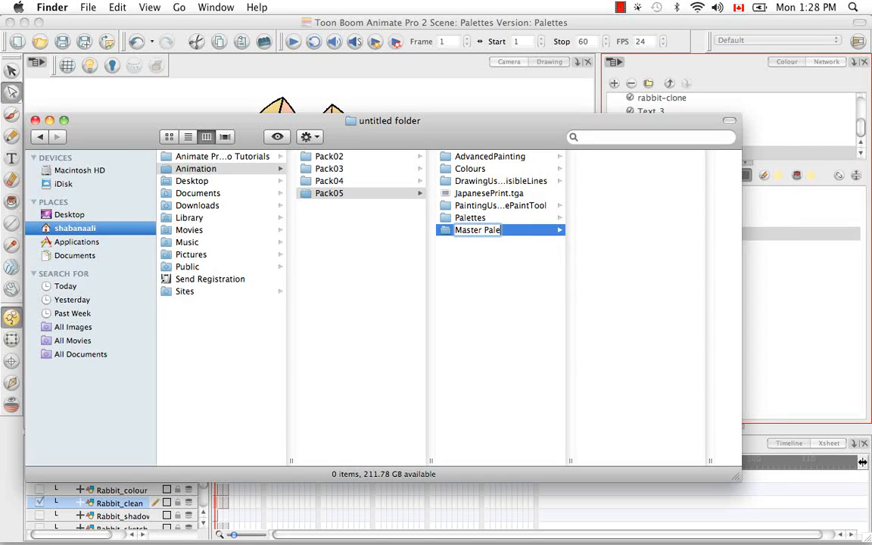
{"action": "type", "text": "tte"}
{"action": "key", "text": "Return"}
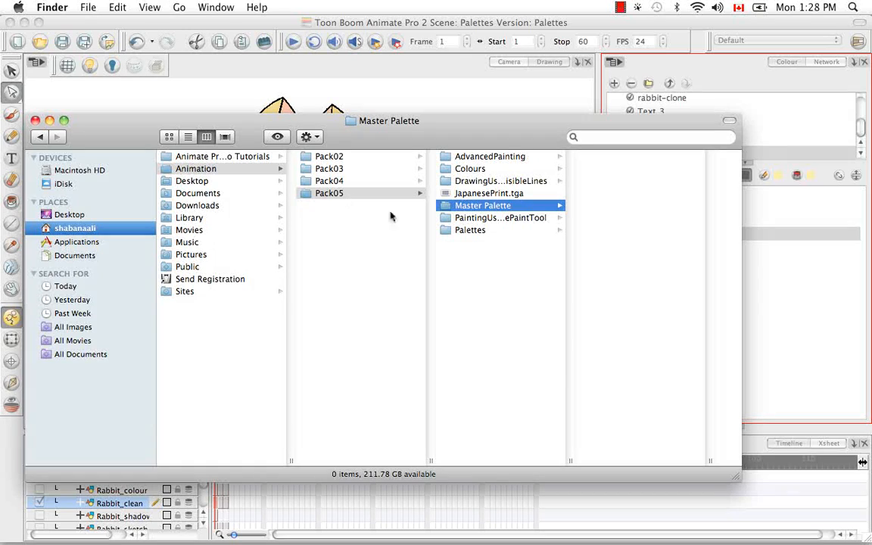
Step: Open the Palettes scene folder in Pack05, then return to Animate Pro and save the scene with its new palette
{"action": "left_click", "coordinate": [465, 231]}
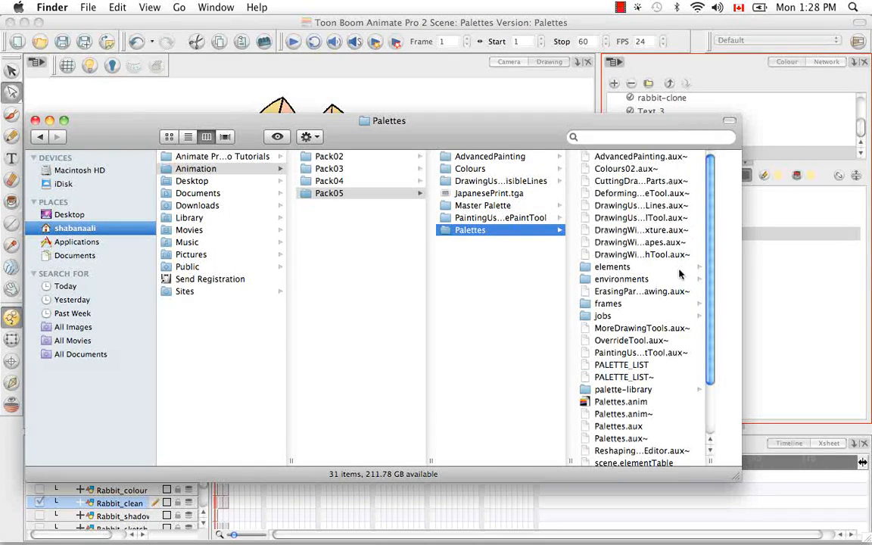
{"action": "left_click_drag", "start_coordinate": [713, 272], "coordinate": [715, 403]}
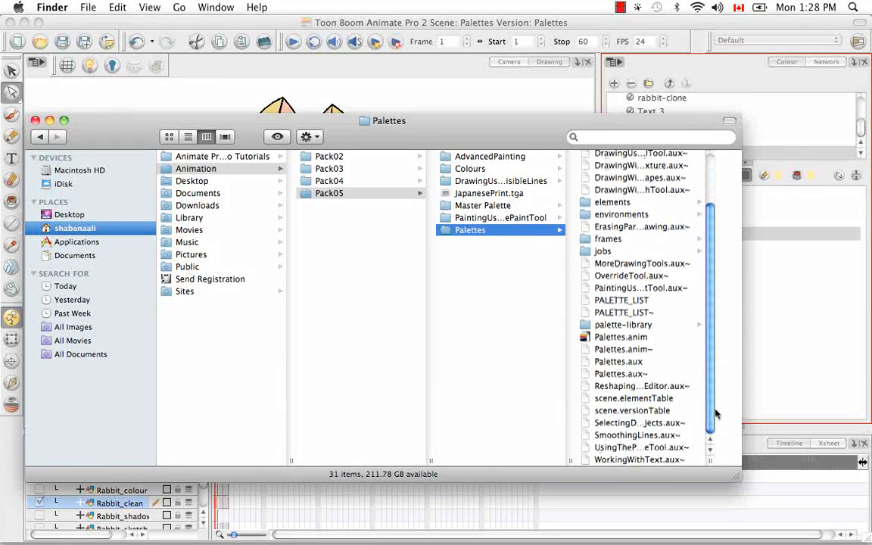
{"action": "left_click_drag", "start_coordinate": [479, 127], "coordinate": [547, 170]}
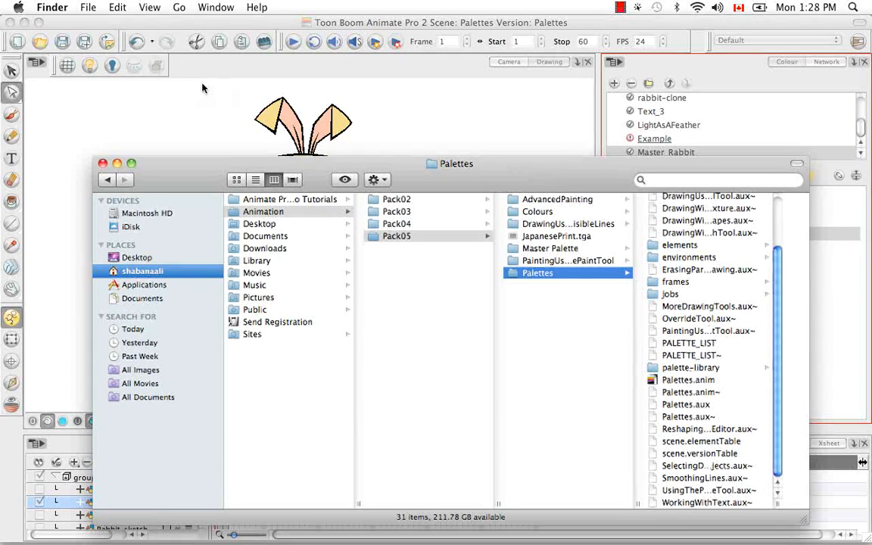
{"action": "left_click", "coordinate": [44, 40]}
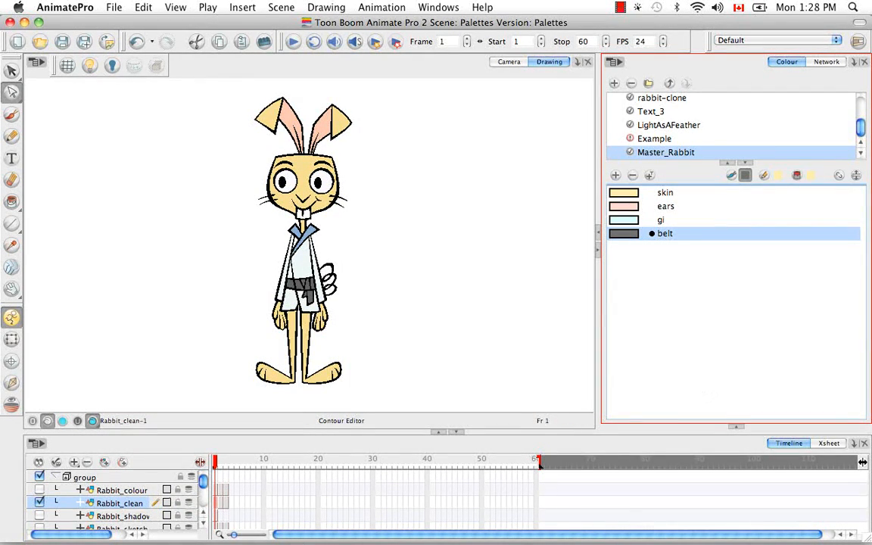
Step: Switch to Finder and copy Master_Rabbit.plt from the palette-library folder of the Palettes scene
{"action": "mouse_move", "coordinate": [628, 523]}
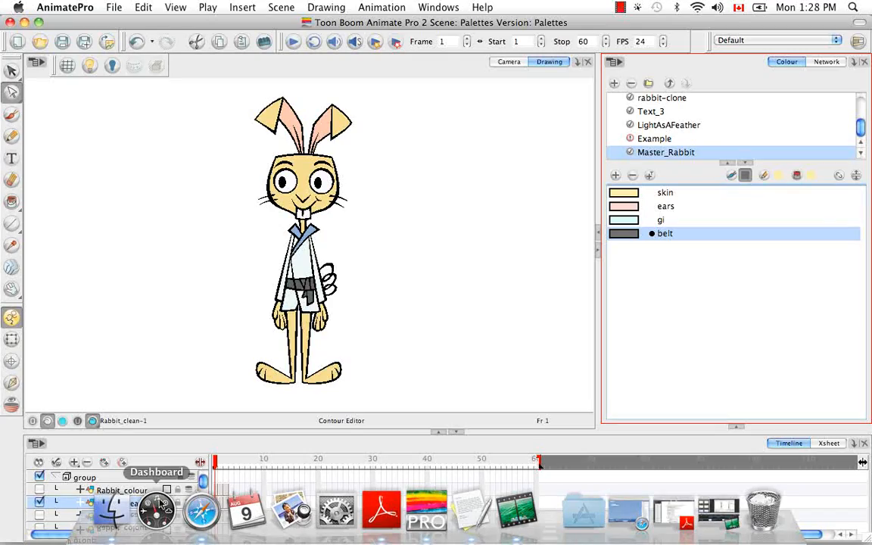
{"action": "left_click", "coordinate": [119, 505]}
{"action": "left_click_drag", "start_coordinate": [526, 177], "coordinate": [468, 96]}
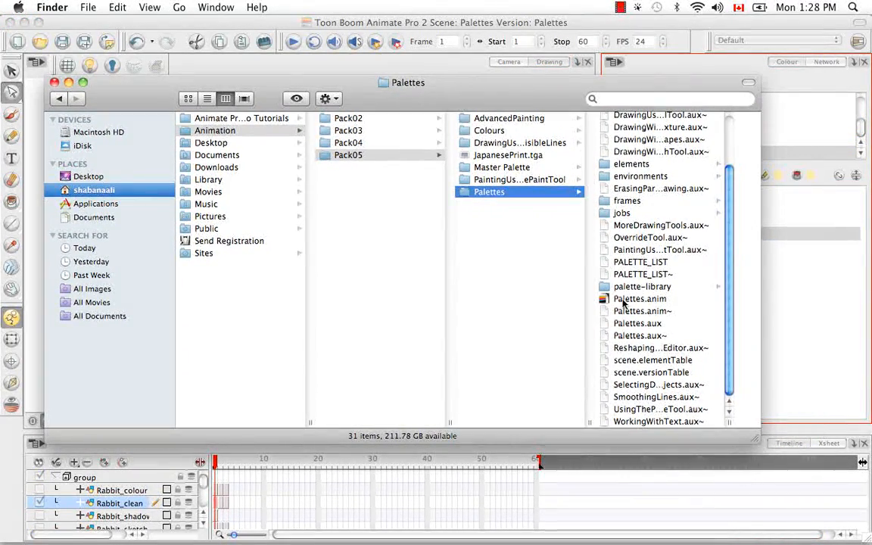
{"action": "left_click", "coordinate": [633, 288]}
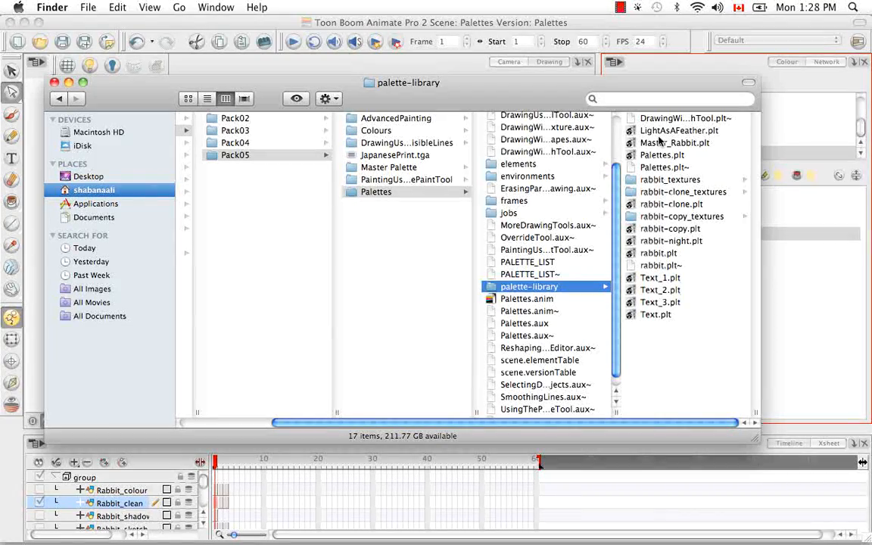
{"action": "left_click", "coordinate": [670, 144]}
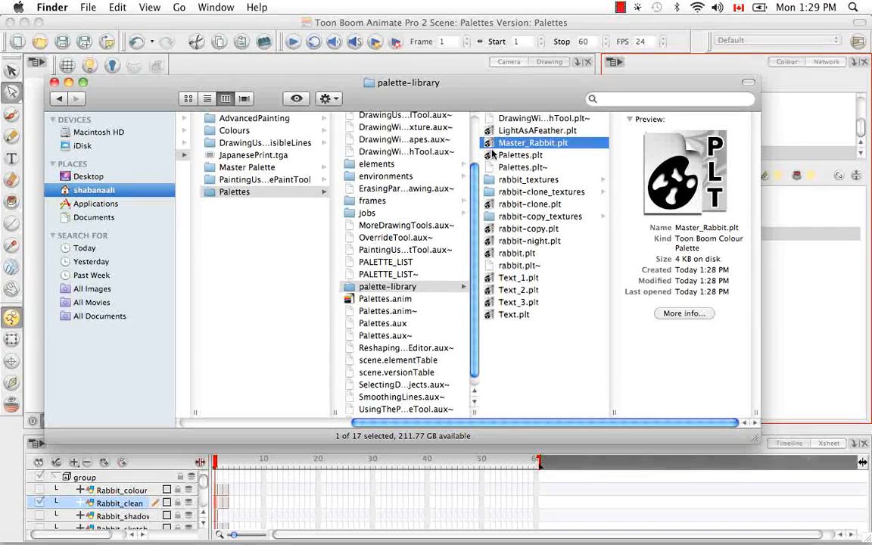
{"action": "key", "text": "super+c"}
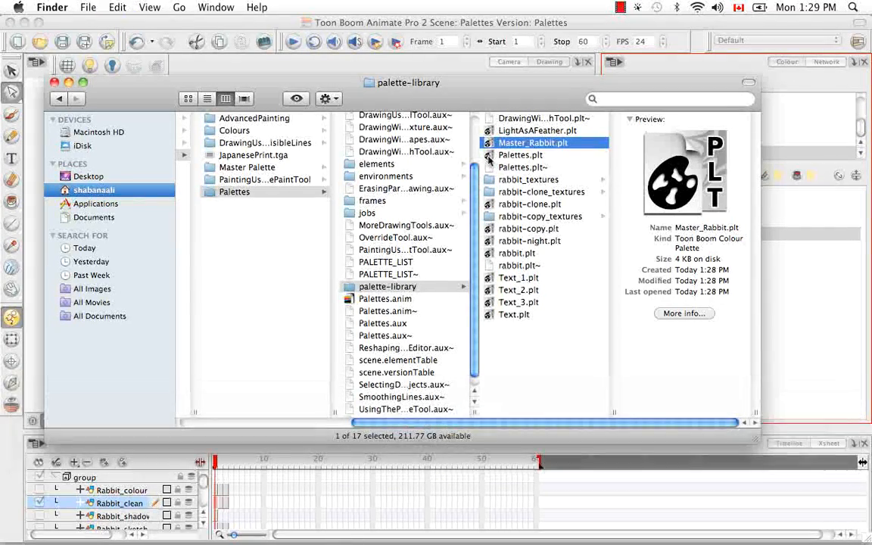
Step: Paste the copied palette file into the Master Palette folder in Pack05 and close the Finder window
{"action": "left_click", "coordinate": [249, 214]}
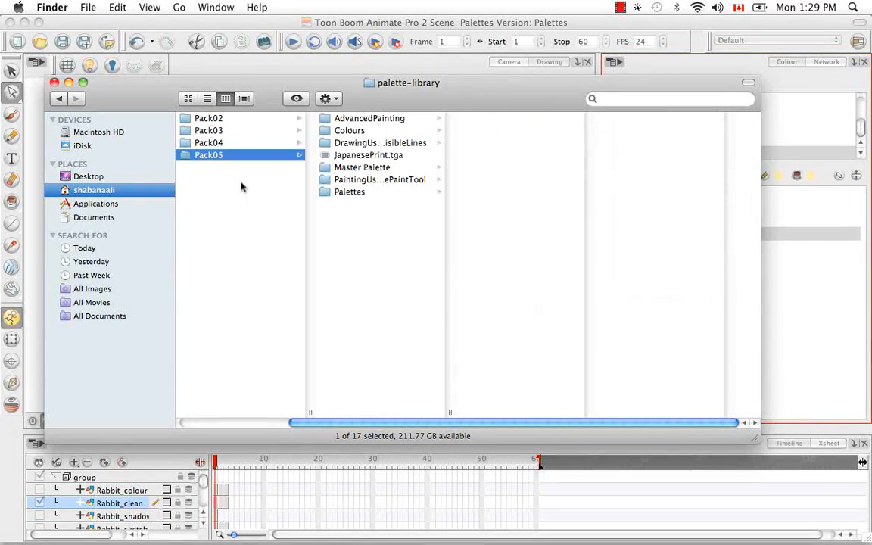
{"action": "left_click", "coordinate": [363, 168]}
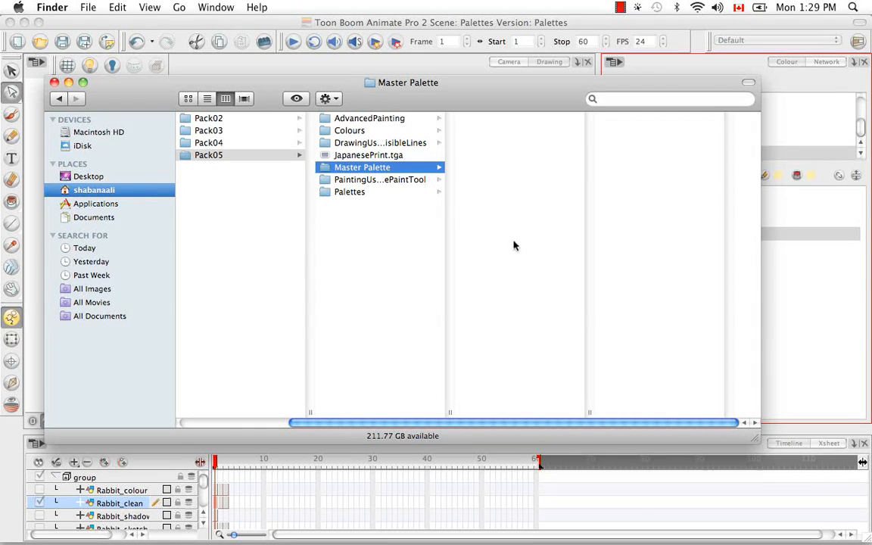
{"action": "key", "text": "super+v"}
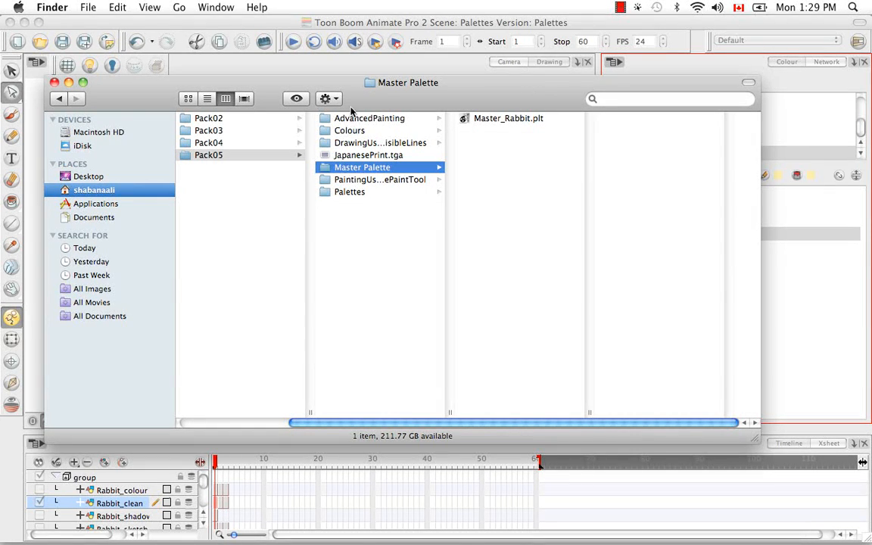
{"action": "left_click", "coordinate": [367, 221]}
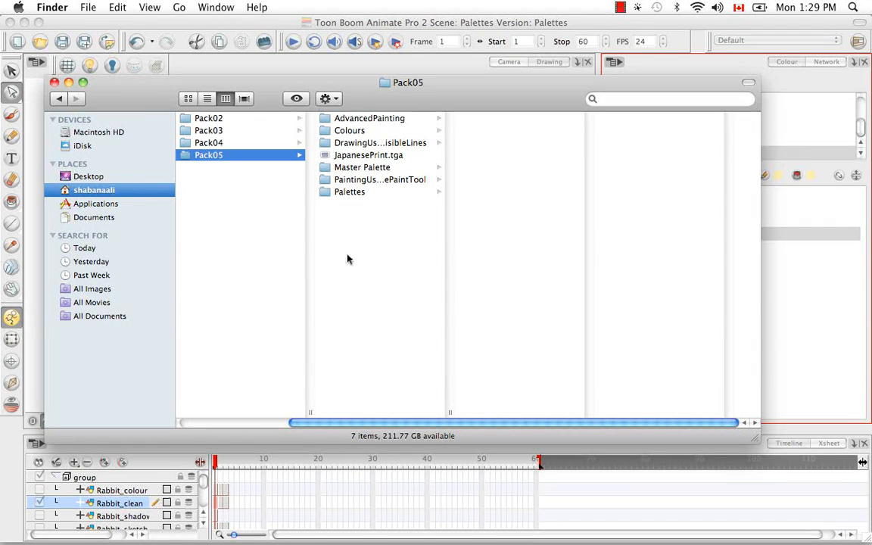
{"action": "left_click", "coordinate": [53, 82]}
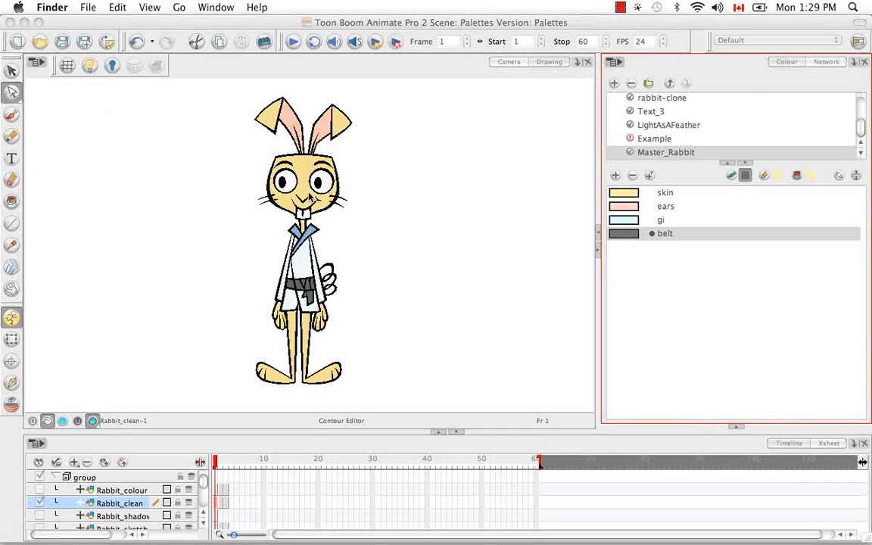
Step: Return to Animate Pro and create a new scene named New in the Pack05 project directory
{"action": "left_click", "coordinate": [61, 46]}
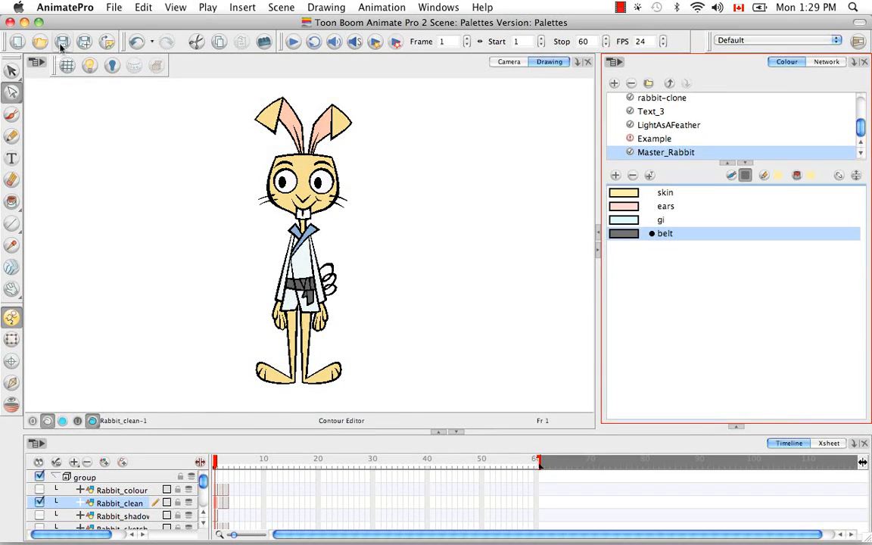
{"action": "left_click", "coordinate": [109, 9]}
{"action": "left_click", "coordinate": [120, 25]}
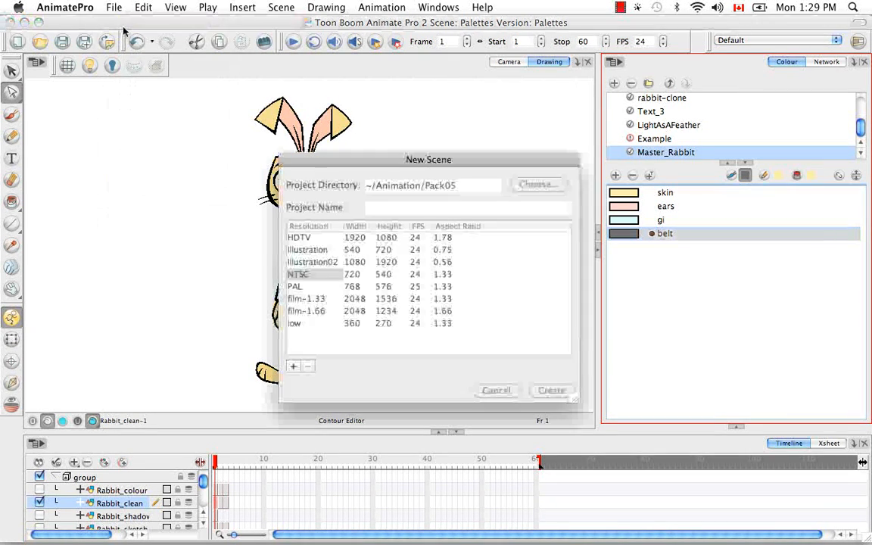
{"action": "type", "text": "New"}
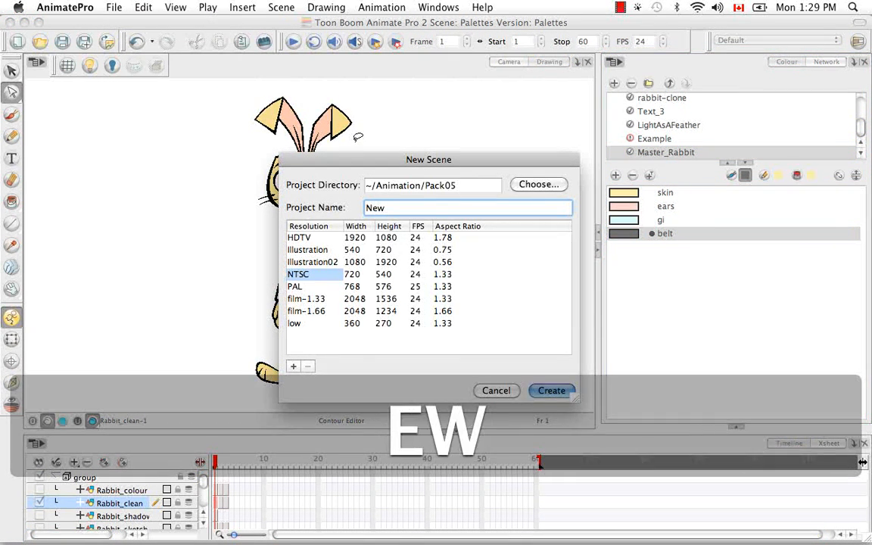
{"action": "left_click", "coordinate": [543, 392]}
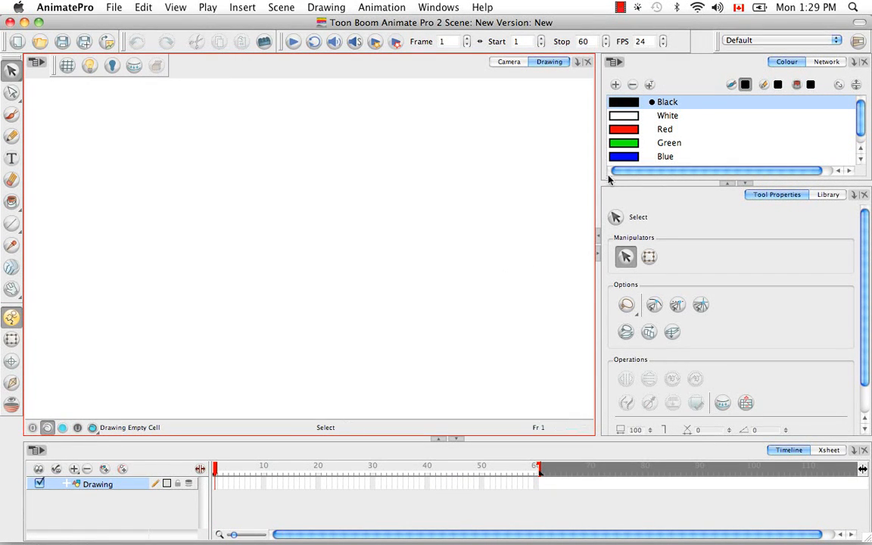
Step: Link the external palette Master_Rabbit.plt from the Master Palette folder in Animation > Pack05 to the Scene Palette List
{"action": "left_click", "coordinate": [614, 61]}
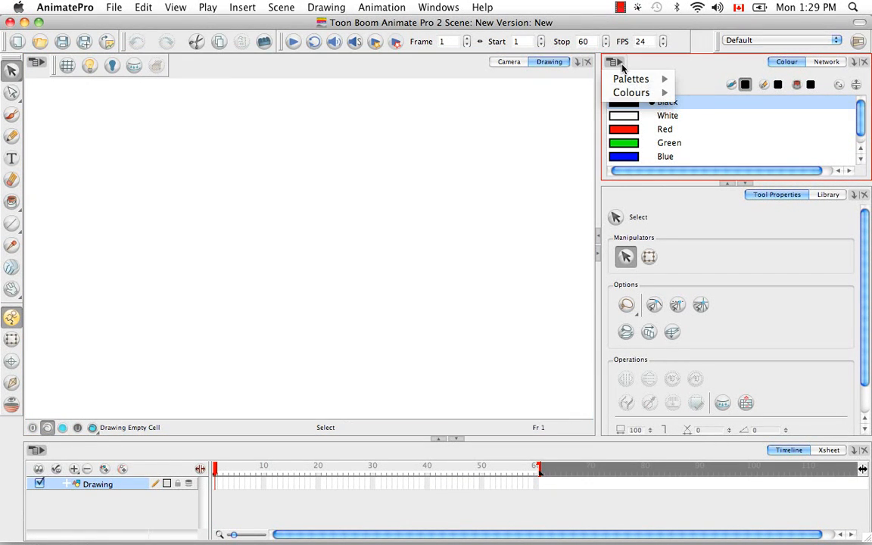
{"action": "mouse_move", "coordinate": [632, 86]}
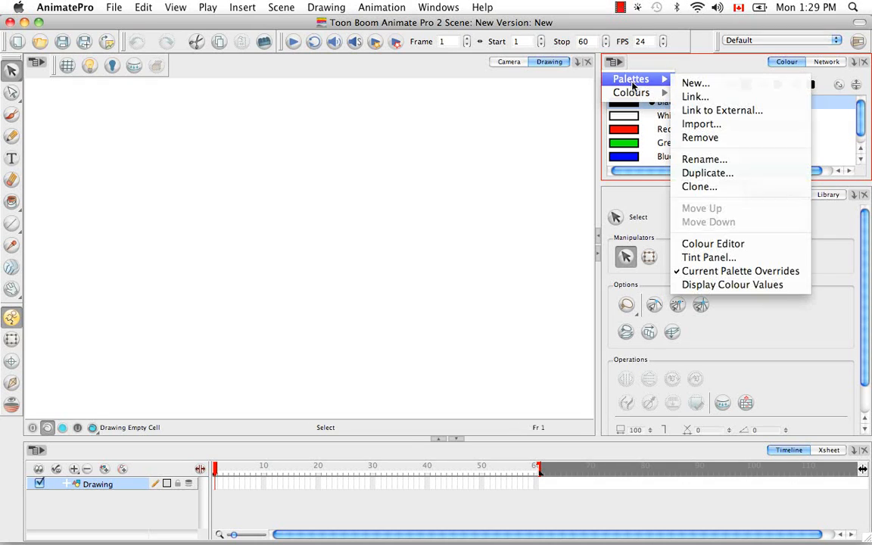
{"action": "left_click", "coordinate": [713, 111]}
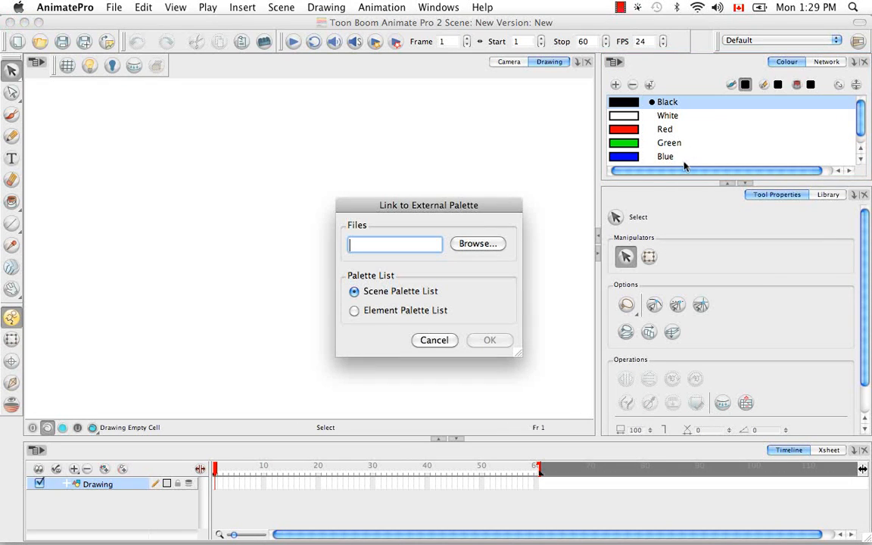
{"action": "left_click", "coordinate": [477, 244]}
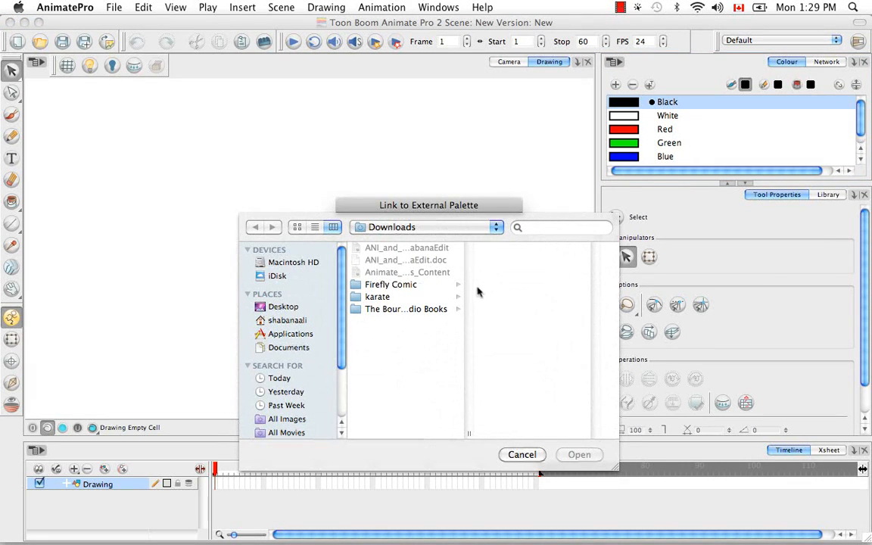
{"action": "left_click", "coordinate": [281, 320]}
{"action": "left_click", "coordinate": [412, 262]}
{"action": "left_click", "coordinate": [522, 286]}
{"action": "left_click", "coordinate": [553, 298]}
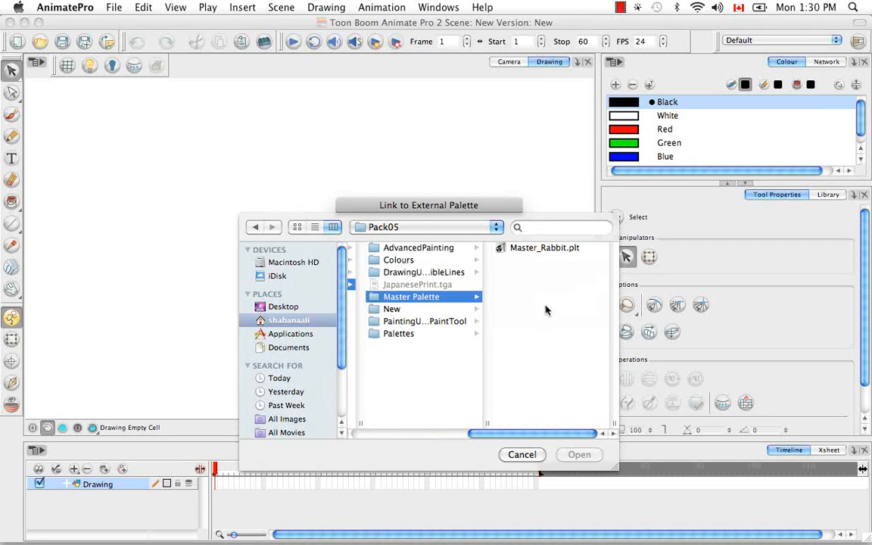
{"action": "left_click", "coordinate": [542, 249]}
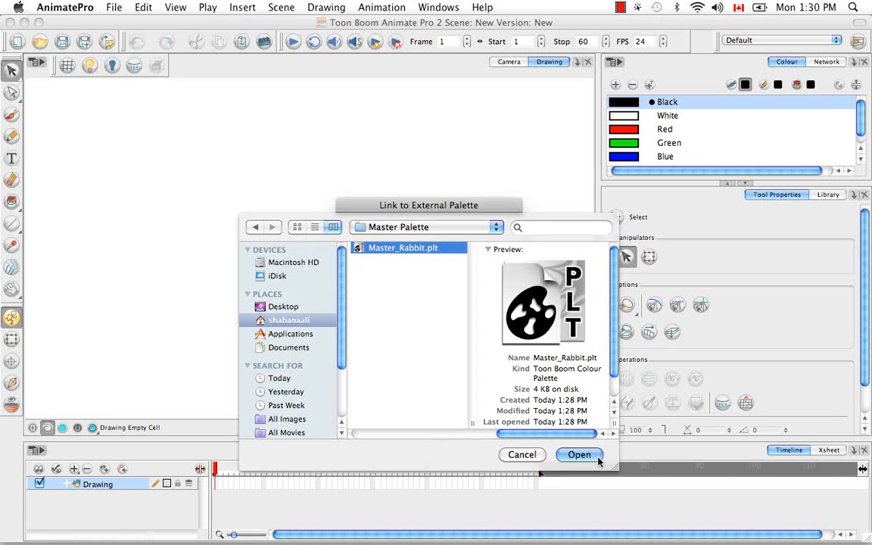
{"action": "left_click", "coordinate": [581, 455]}
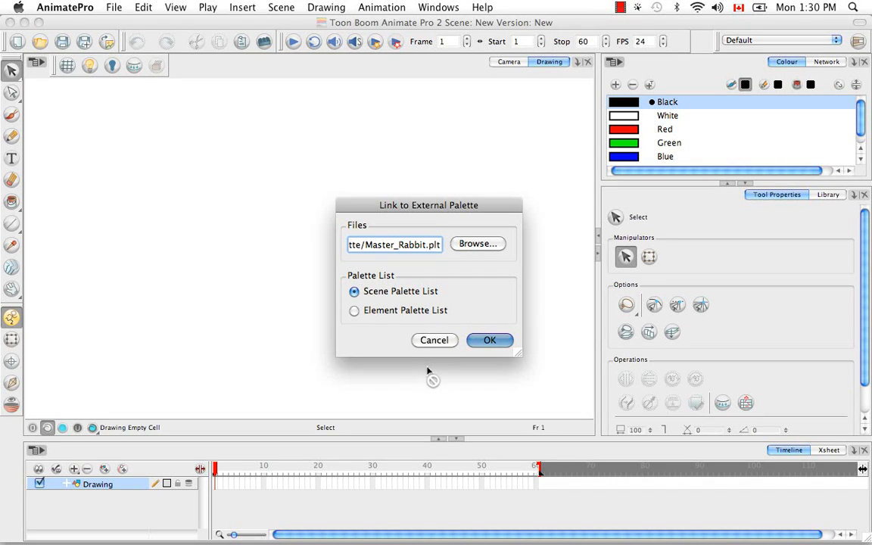
{"action": "left_click", "coordinate": [489, 340]}
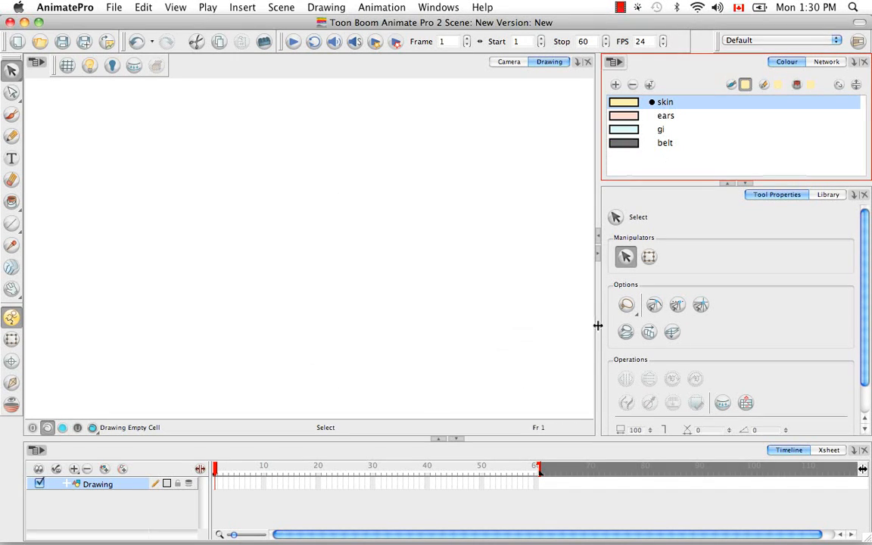
Step: Show the scene's palette list and look through the colours of the New and Master_Rabbit palettes
{"action": "left_click", "coordinate": [855, 86]}
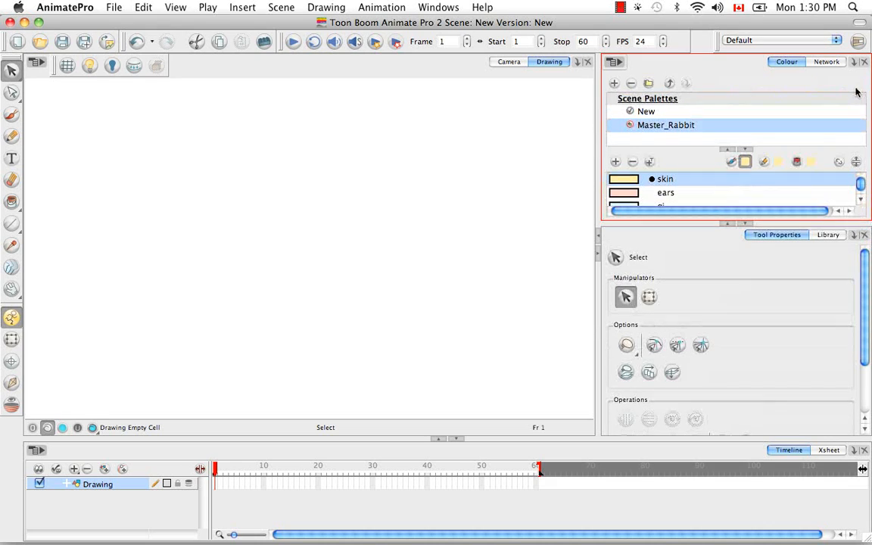
{"action": "left_click", "coordinate": [643, 112]}
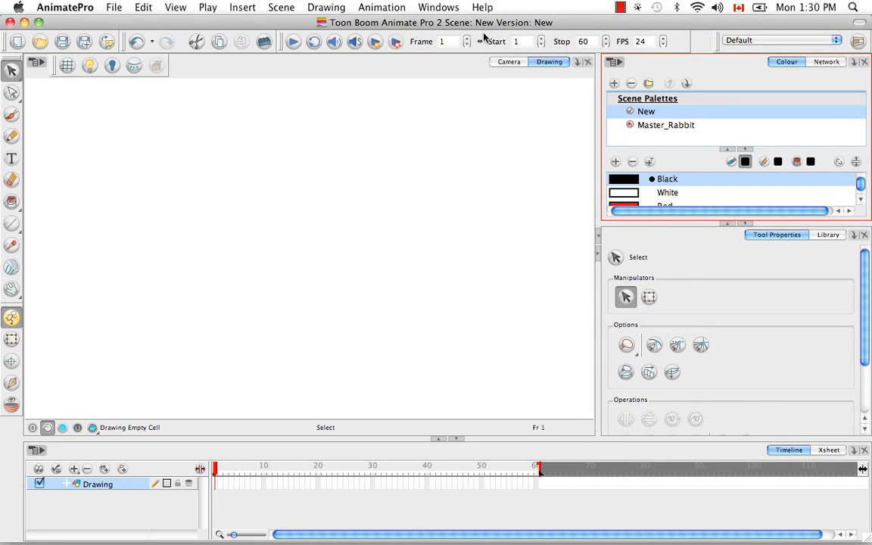
{"action": "left_click", "coordinate": [680, 127]}
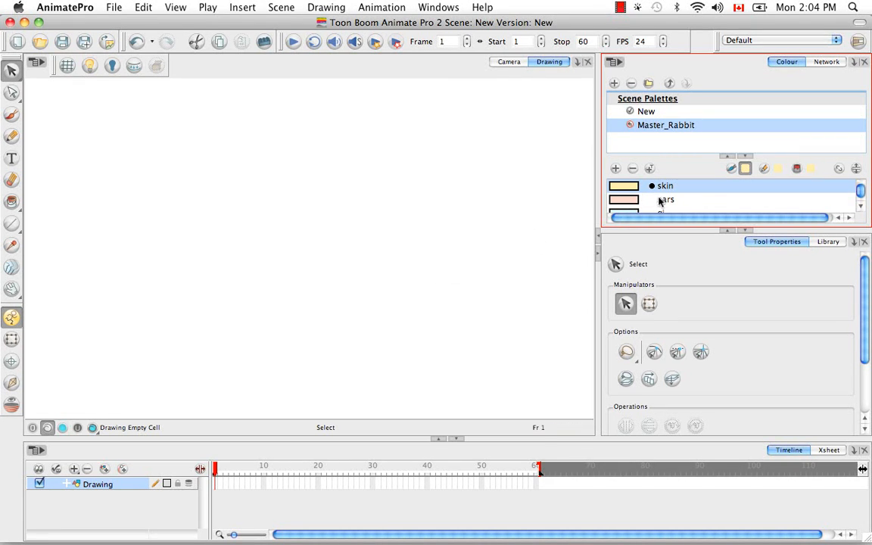
{"action": "left_click", "coordinate": [642, 111]}
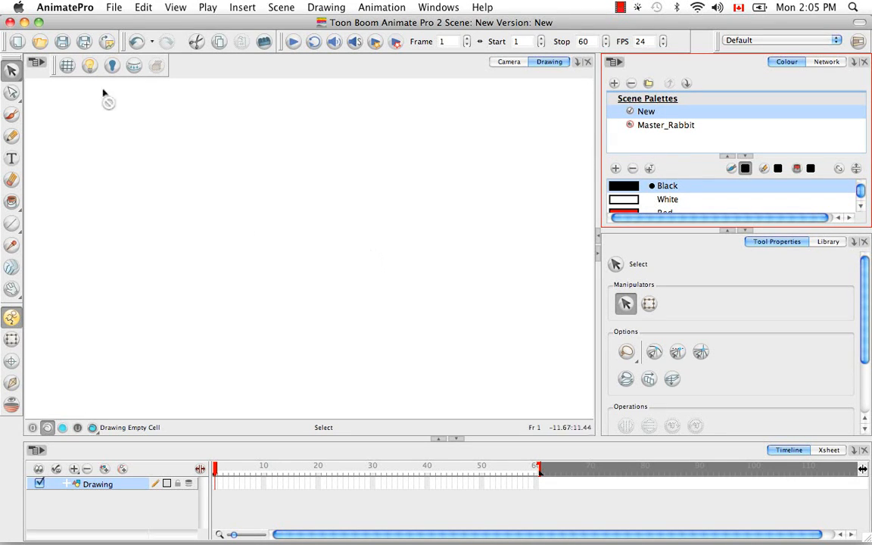
Step: Reopen the recent scene Palettes.anim from Pack05 without saving the New scene
{"action": "left_click", "coordinate": [114, 9]}
{"action": "mouse_move", "coordinate": [199, 50]}
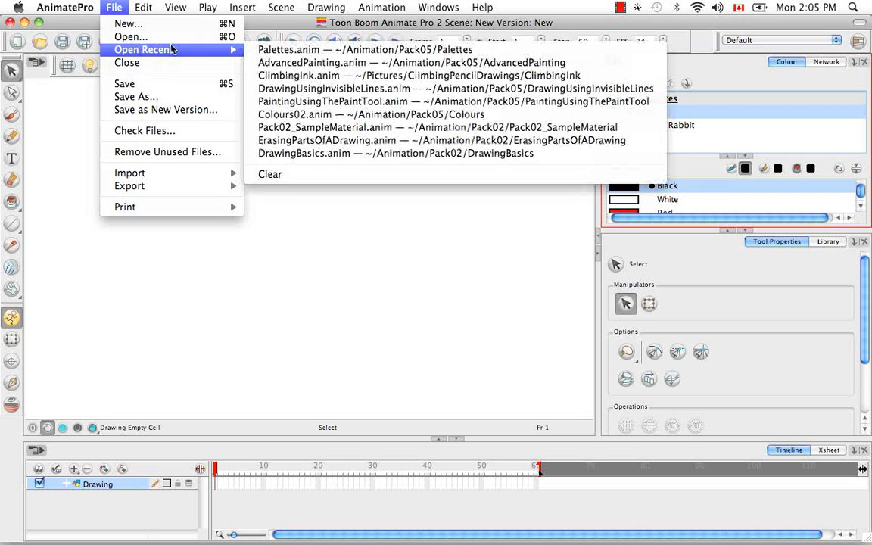
{"action": "left_click", "coordinate": [358, 50]}
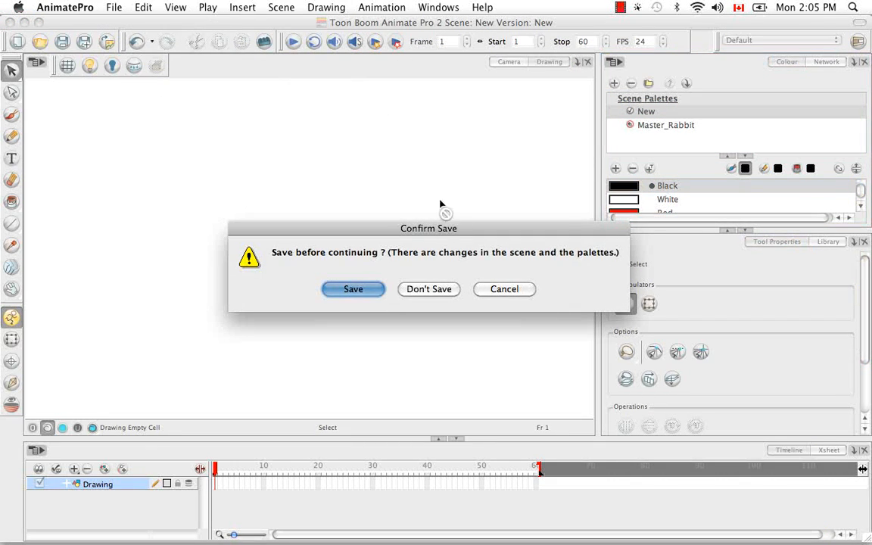
{"action": "left_click", "coordinate": [438, 295]}
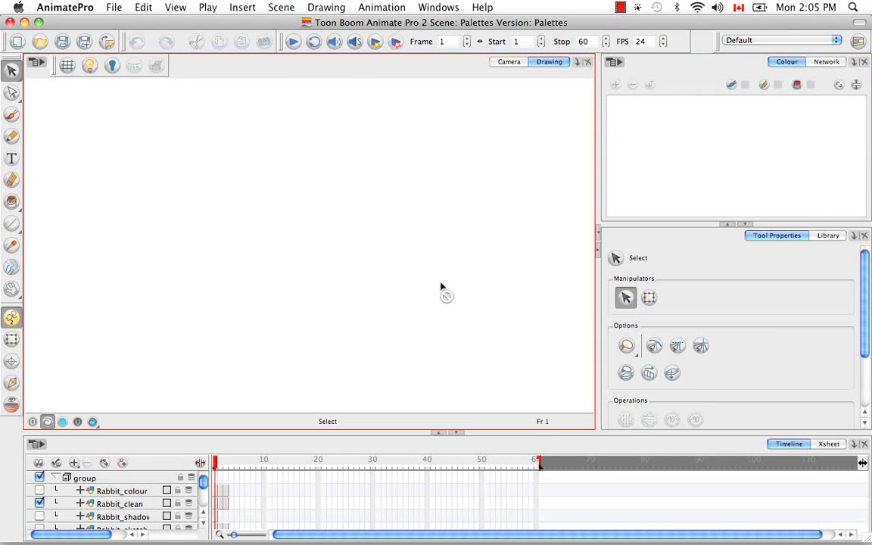
Step: Display the Rabbit_clean drawing with its painted colours and select the rabbit scene palette
{"action": "left_click", "coordinate": [129, 504]}
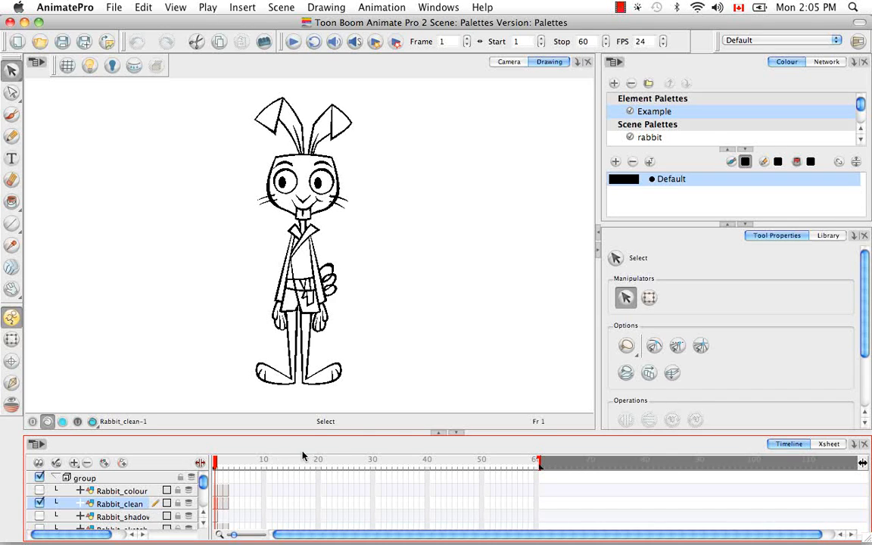
{"action": "left_click", "coordinate": [92, 421]}
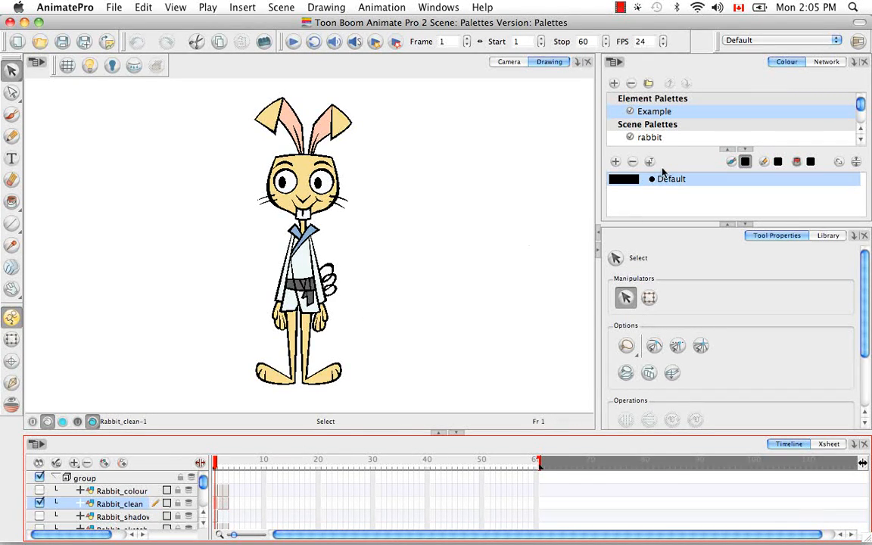
{"action": "left_click", "coordinate": [667, 137]}
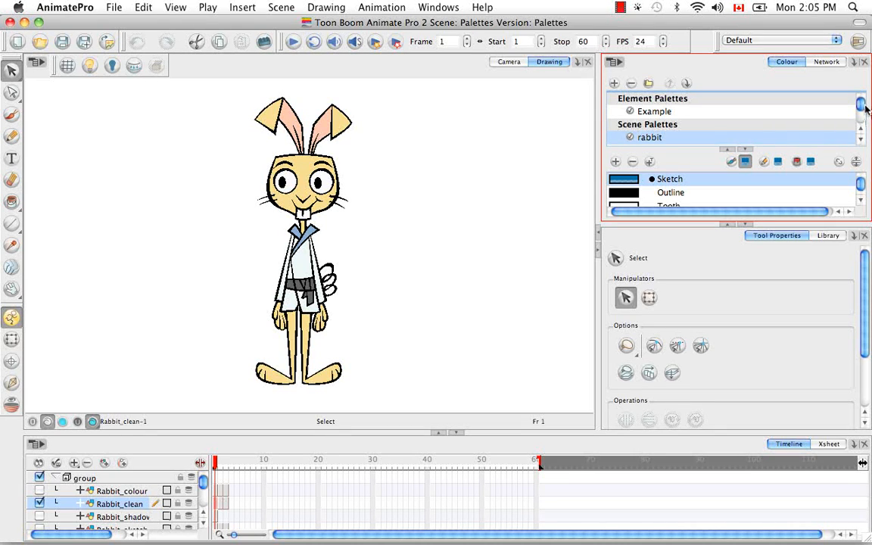
{"action": "scroll", "coordinate": [861, 114], "scroll_direction": "down", "scroll_amount": 3}
{"action": "scroll", "coordinate": [861, 114], "scroll_direction": "up", "scroll_amount": 3}
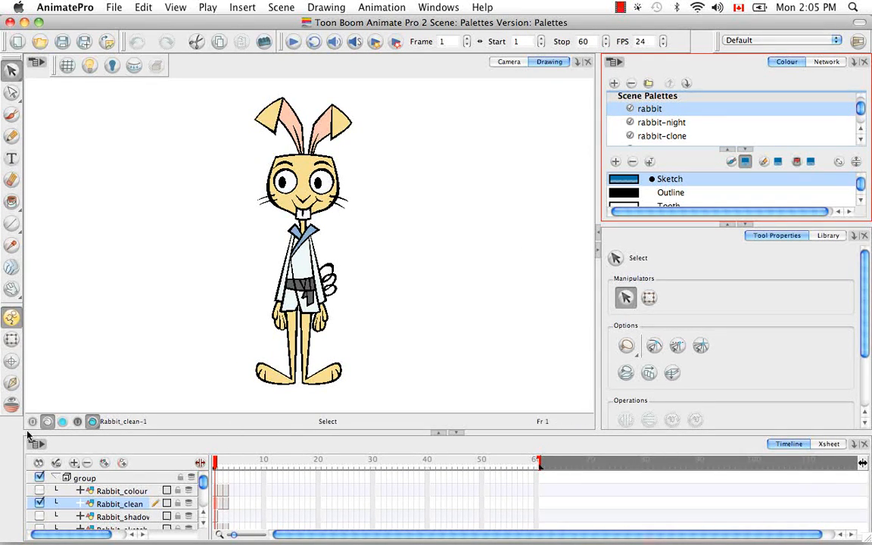
Step: Preview the rabbit-night and rabbit-clone palettes on the drawing, finishing on rabbit-night
{"action": "left_click", "coordinate": [678, 122]}
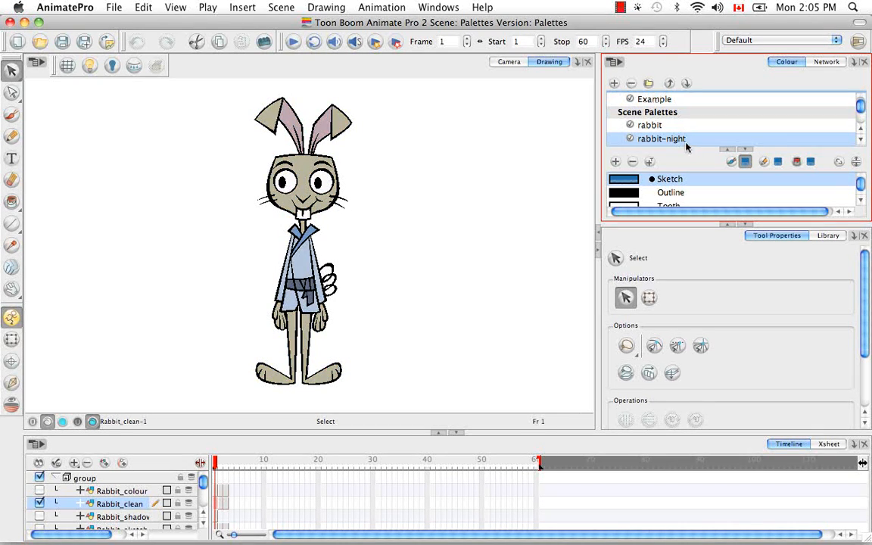
{"action": "scroll", "coordinate": [779, 106], "scroll_direction": "down", "scroll_amount": 3}
{"action": "left_click", "coordinate": [671, 103]}
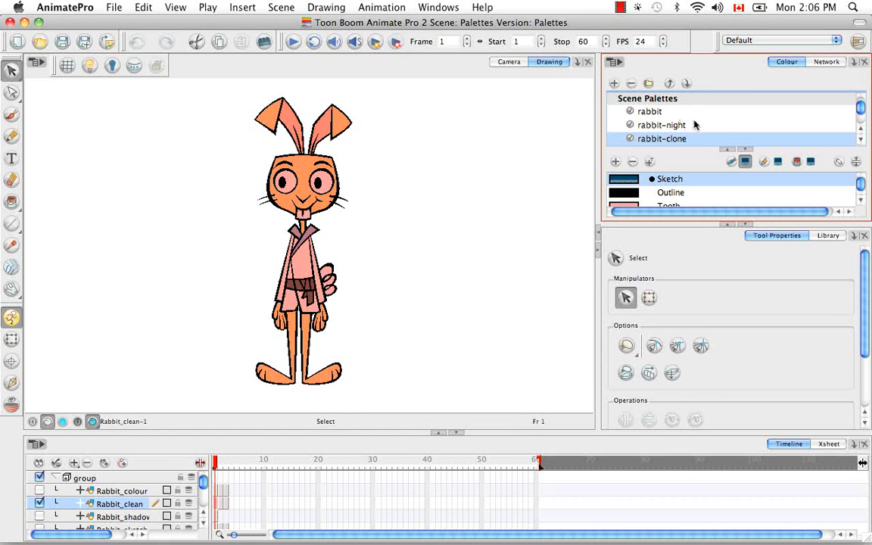
{"action": "left_click", "coordinate": [679, 129]}
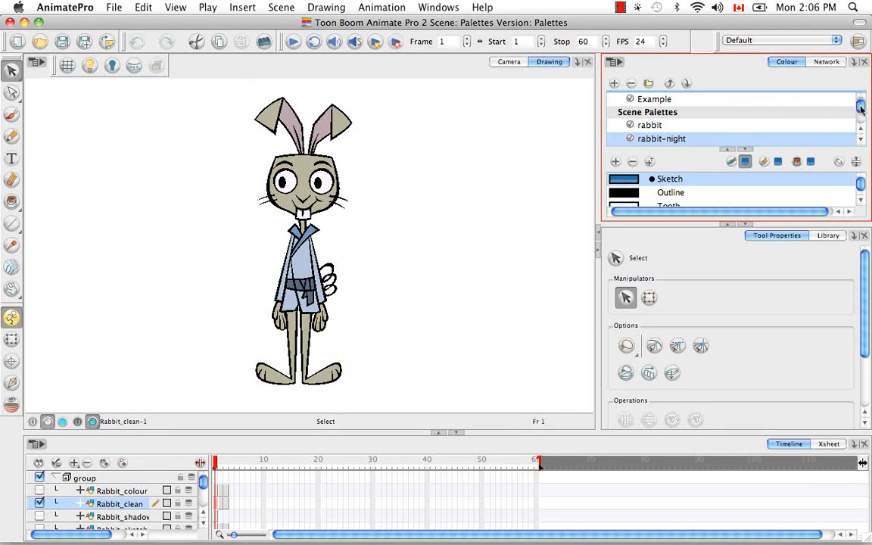
{"action": "scroll", "coordinate": [776, 106], "scroll_direction": "down", "scroll_amount": 3}
{"action": "scroll", "coordinate": [778, 104], "scroll_direction": "up", "scroll_amount": 3}
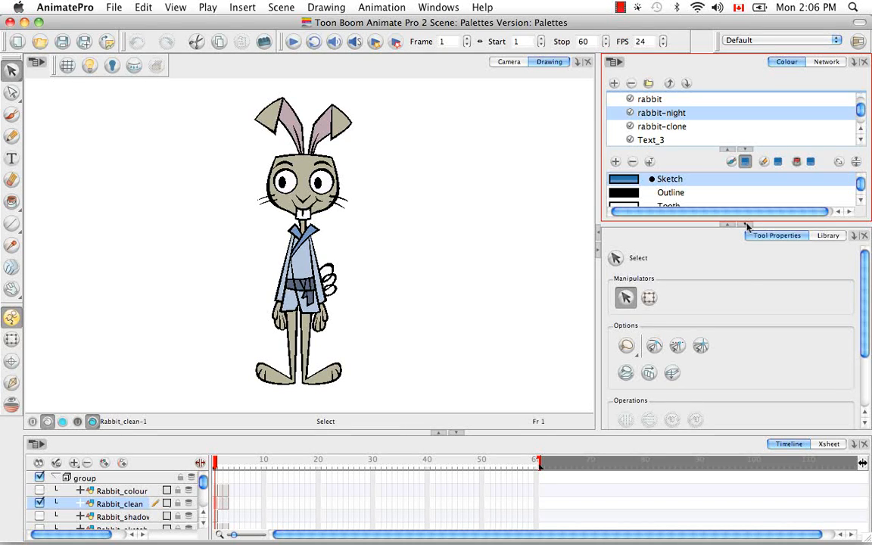
Step: Enlarge the Colour view and move the rabbit-clone palette up two places to head the scene palettes
{"action": "left_click", "coordinate": [746, 225]}
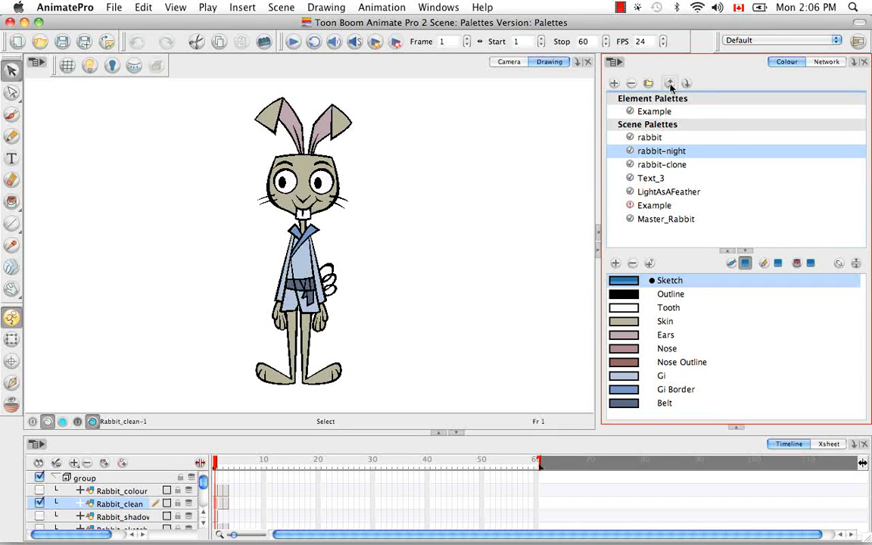
{"action": "left_click", "coordinate": [667, 164]}
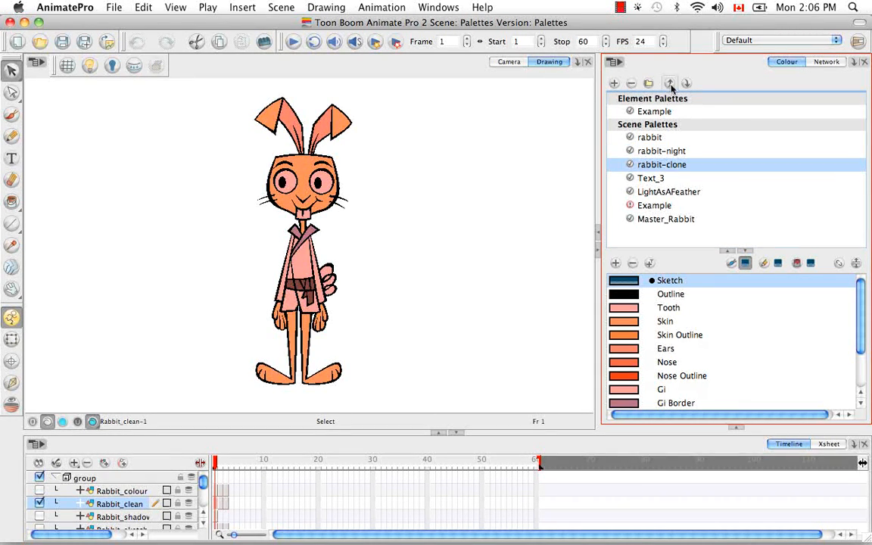
{"action": "left_click", "coordinate": [670, 85]}
{"action": "left_click", "coordinate": [669, 84]}
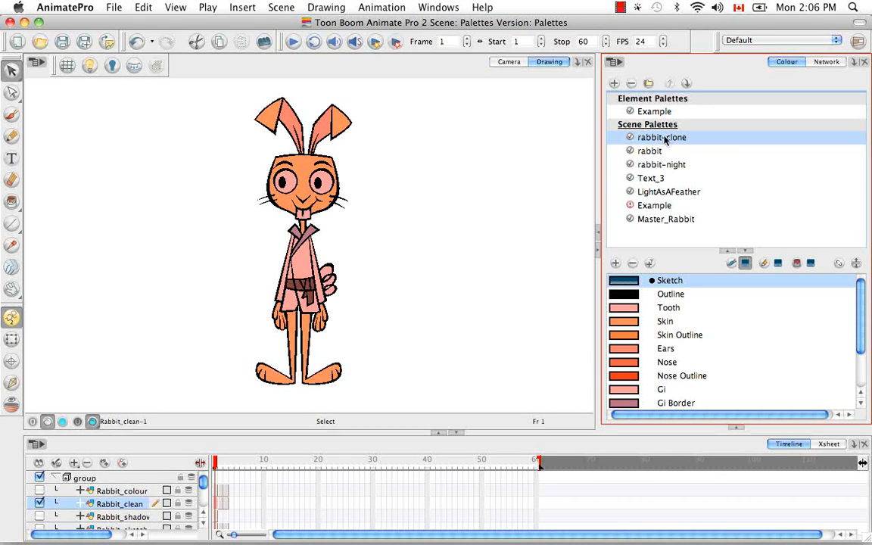
Step: Move the rabbit-clone palette back down two places below rabbit-night, and select the Example scene palette
{"action": "left_click", "coordinate": [619, 65]}
{"action": "mouse_move", "coordinate": [633, 80]}
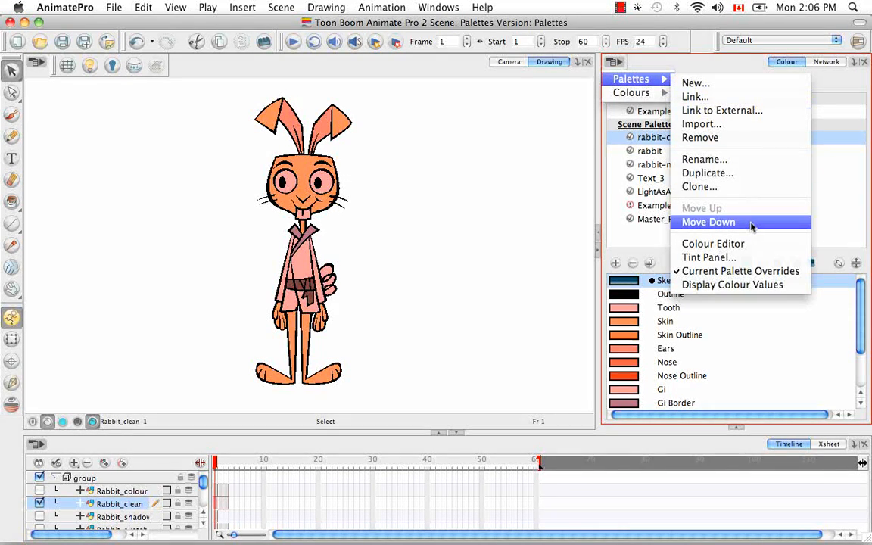
{"action": "left_click", "coordinate": [752, 223]}
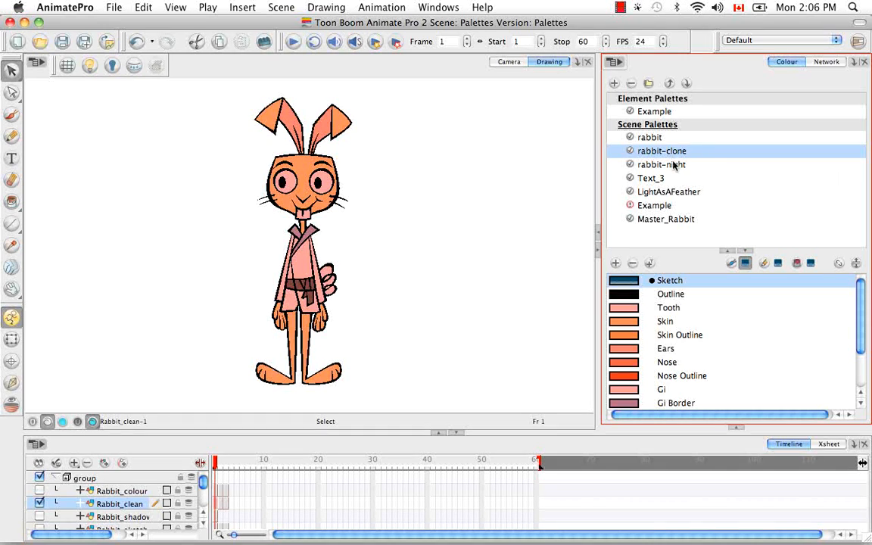
{"action": "left_click", "coordinate": [616, 63]}
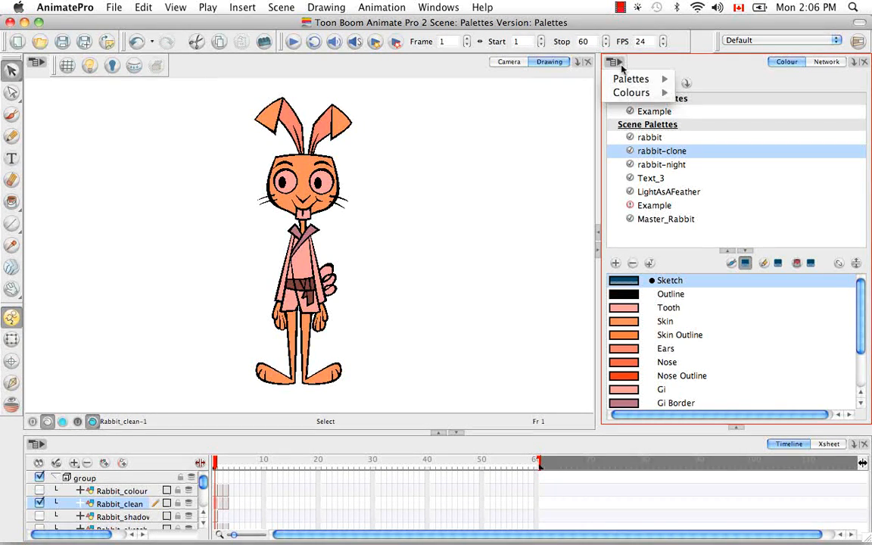
{"action": "mouse_move", "coordinate": [625, 81]}
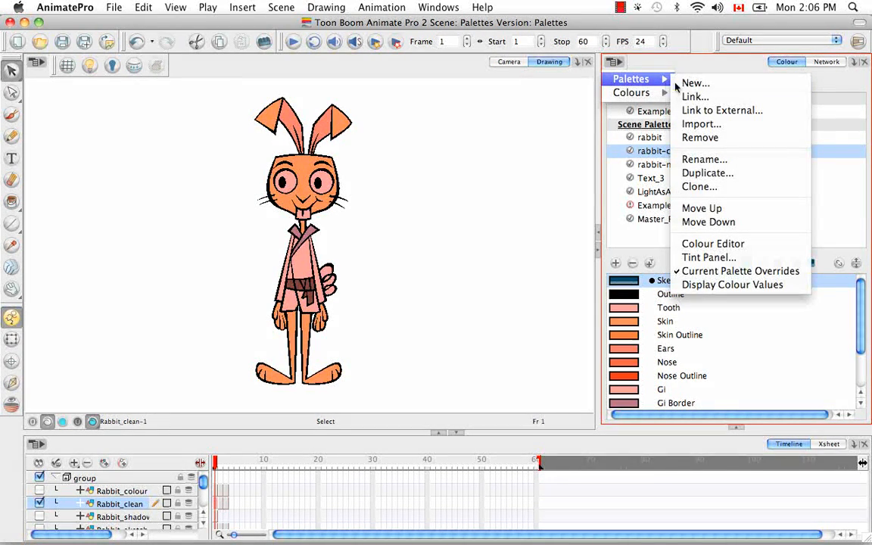
{"action": "left_click", "coordinate": [778, 220]}
{"action": "left_click", "coordinate": [747, 206]}
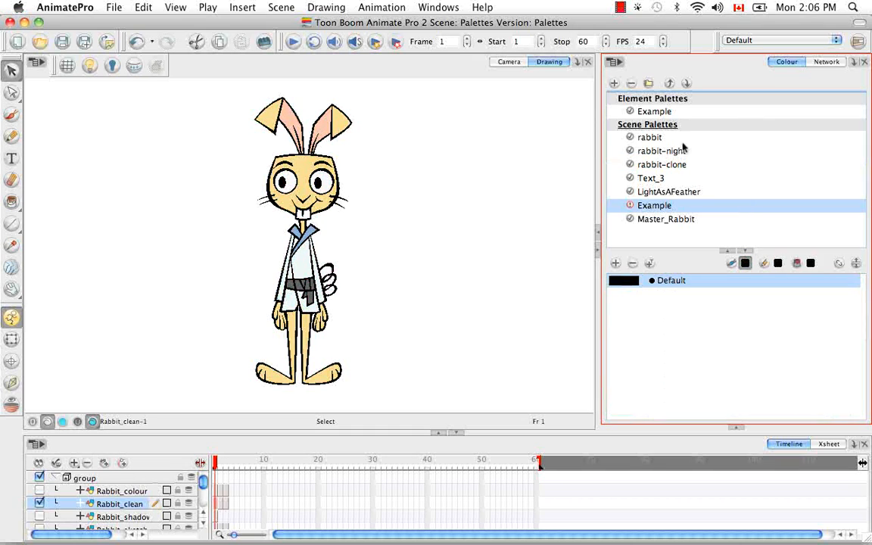
Step: Select the rabbit scene palette, open the Model view and use the current Rabbit_clean drawing as its model
{"action": "left_click", "coordinate": [651, 137]}
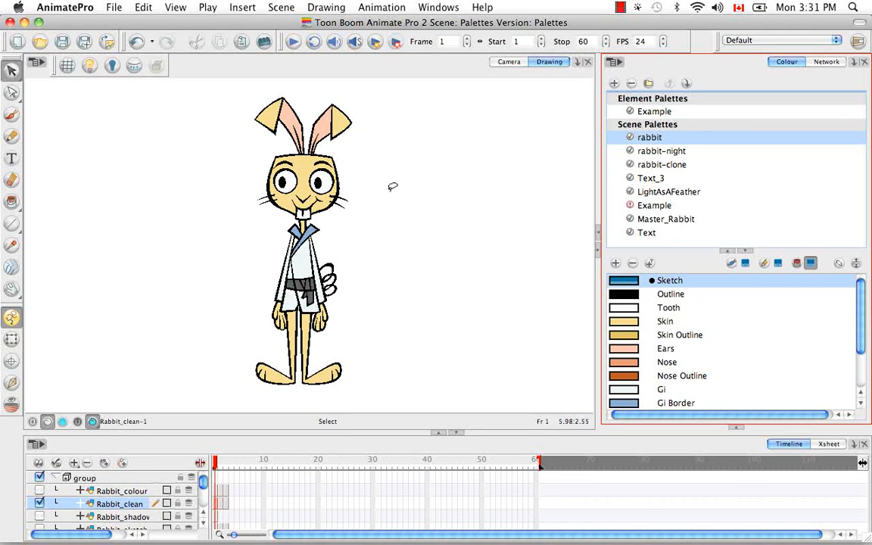
{"action": "left_click", "coordinate": [427, 9]}
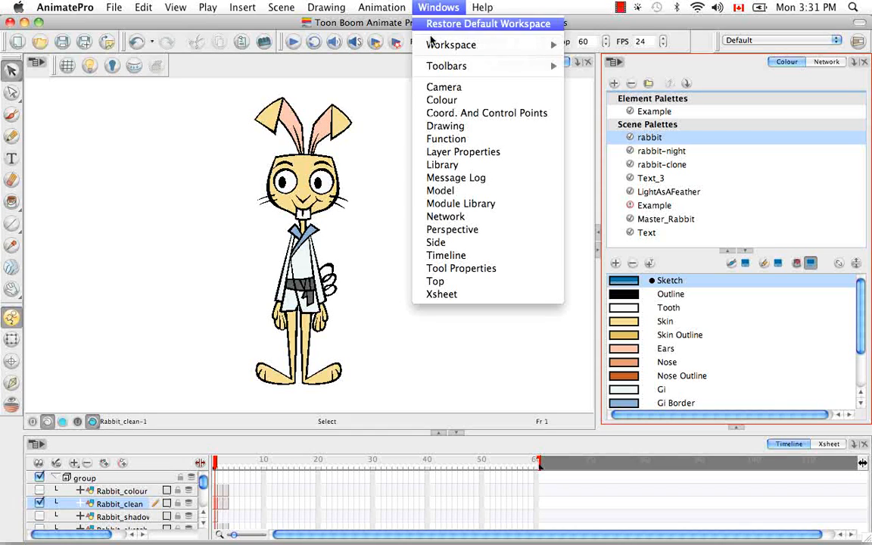
{"action": "left_click", "coordinate": [443, 191]}
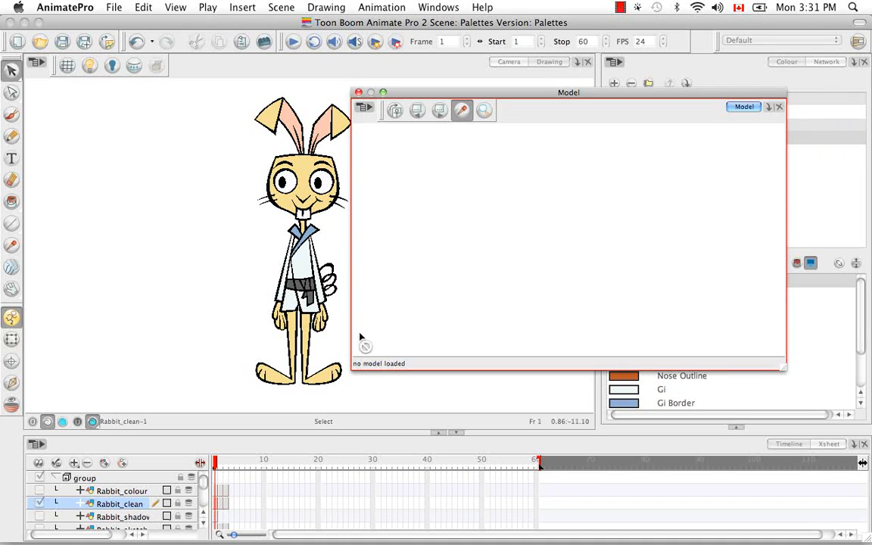
{"action": "left_click", "coordinate": [365, 109]}
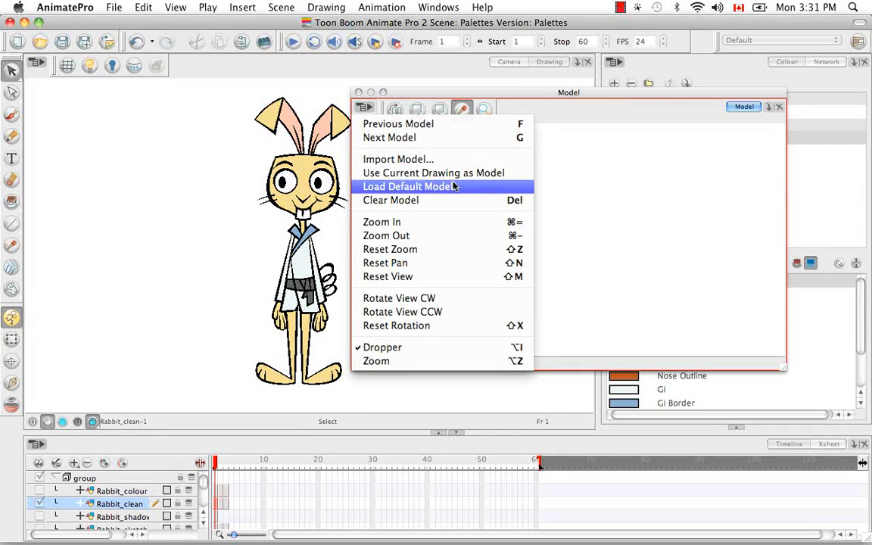
{"action": "left_click", "coordinate": [460, 173]}
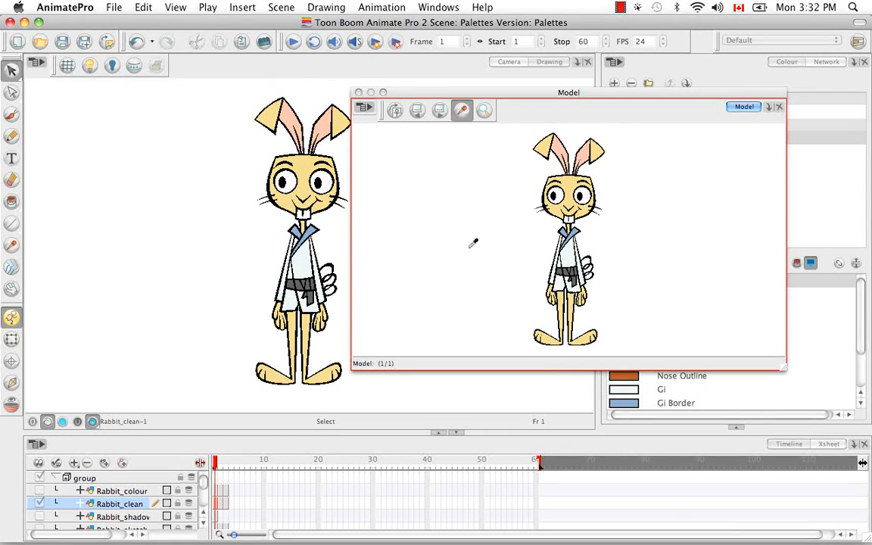
Step: Sample the face's Skin colour from the model and brush a looping stroke in the empty area beside the rabbit
{"action": "left_click", "coordinate": [11, 115]}
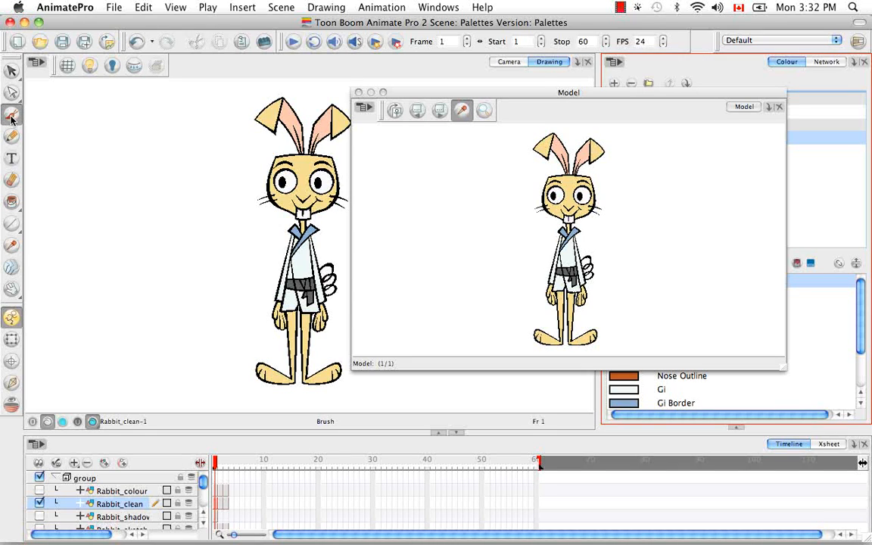
{"action": "left_click", "coordinate": [461, 110]}
{"action": "left_click", "coordinate": [578, 179]}
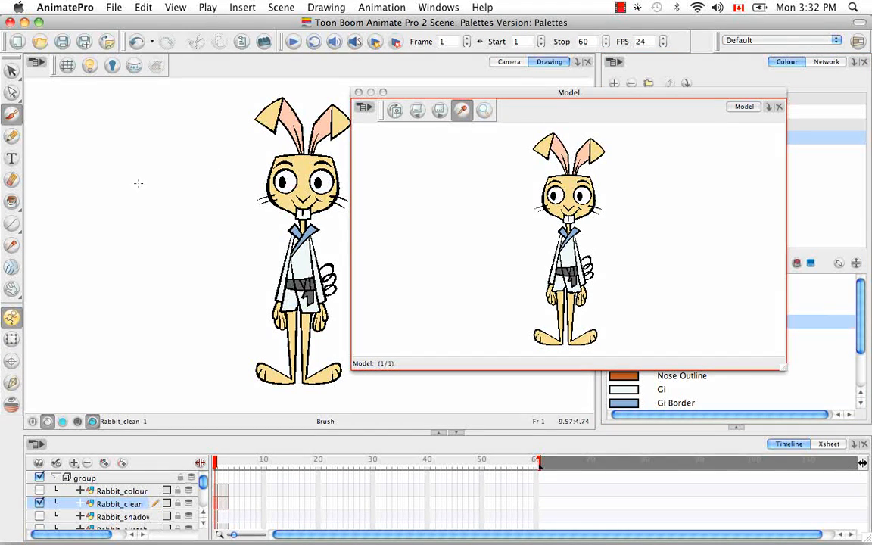
{"action": "mouse_move", "coordinate": [126, 171]}
{"action": "left_mouse_down"}
{"action": "mouse_move", "coordinate": [85, 233]}
{"action": "mouse_move", "coordinate": [168, 212]}
{"action": "mouse_move", "coordinate": [133, 170]}
{"action": "mouse_move", "coordinate": [37, 217]}
{"action": "left_mouse_up"}
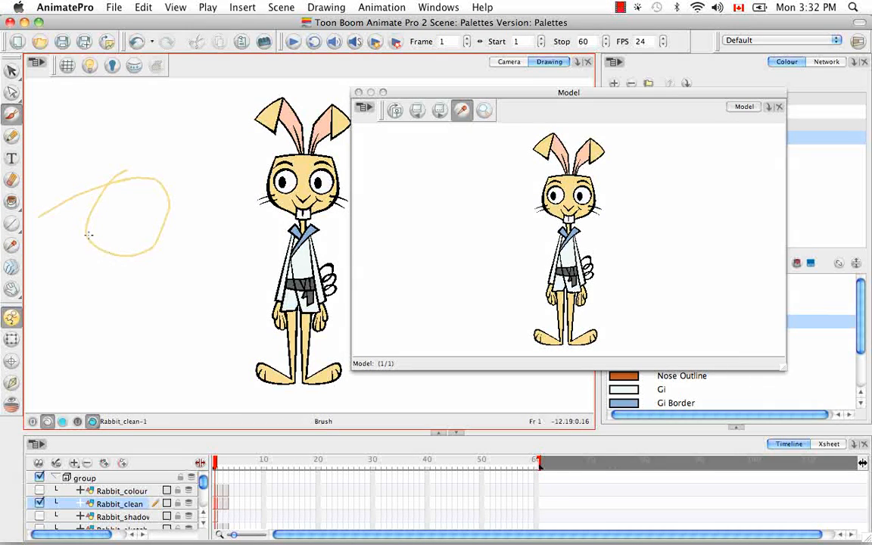
Step: Sample the inner-ear colour from the model and fill the brushed loop with it using the Paint tool
{"action": "left_click", "coordinate": [563, 149]}
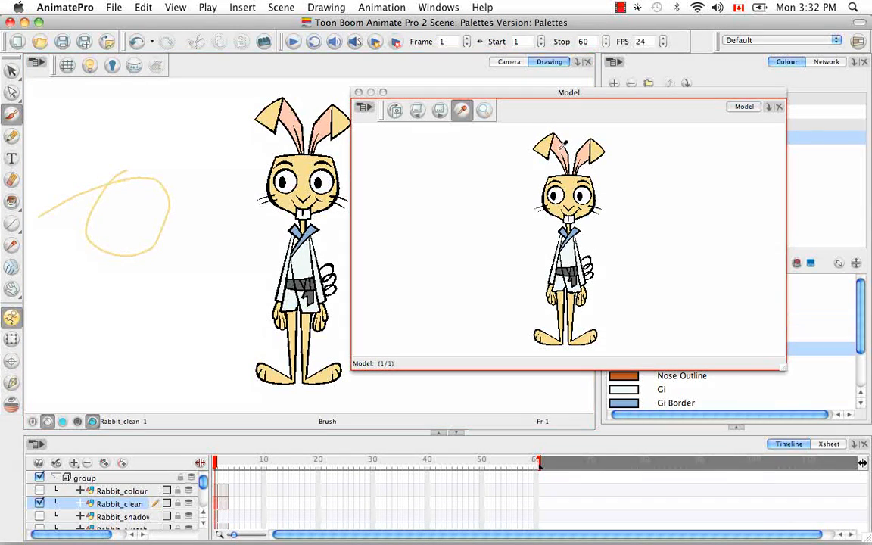
{"action": "left_click", "coordinate": [12, 201]}
{"action": "left_click", "coordinate": [38, 203]}
{"action": "left_click", "coordinate": [118, 218]}
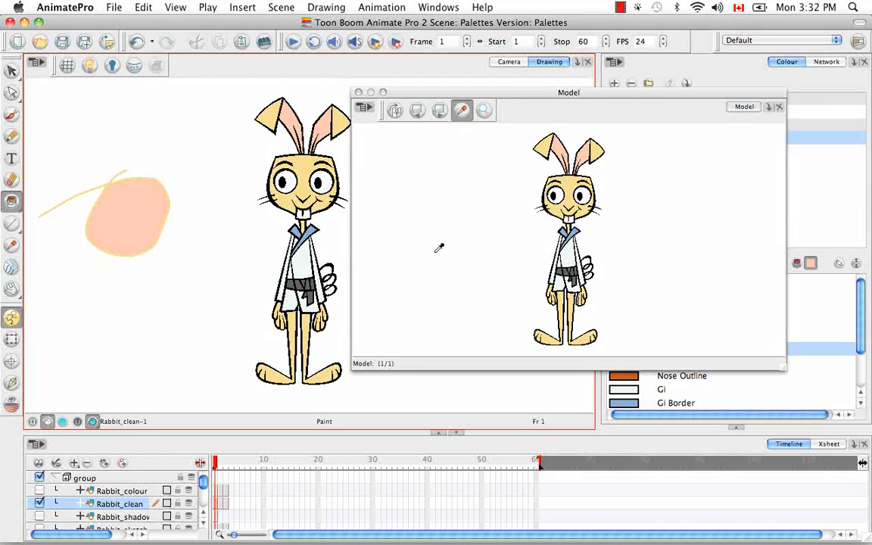
Step: Import Punchingbag_clean-1.tvg into the Model view from the Punchingbag_clean elements folder of the Pack05 AdvancedPainting scene
{"action": "left_click", "coordinate": [364, 109]}
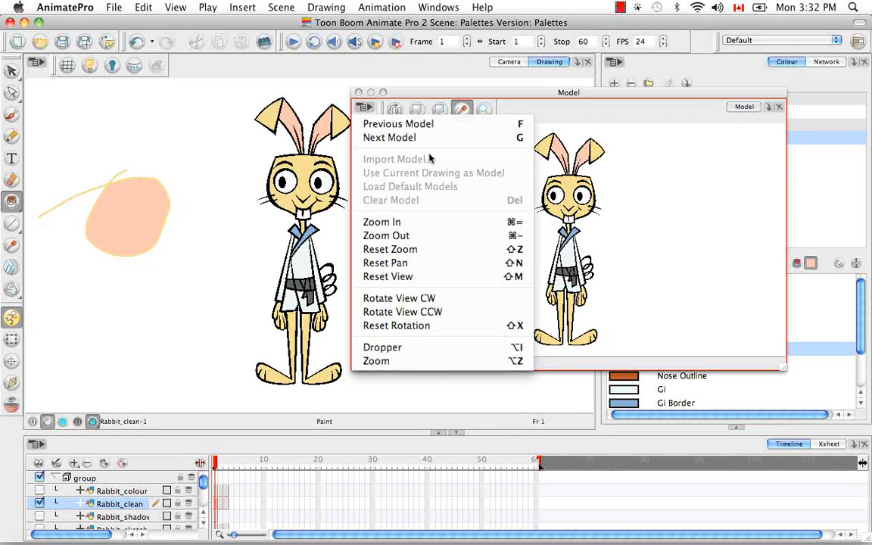
{"action": "left_click", "coordinate": [634, 152]}
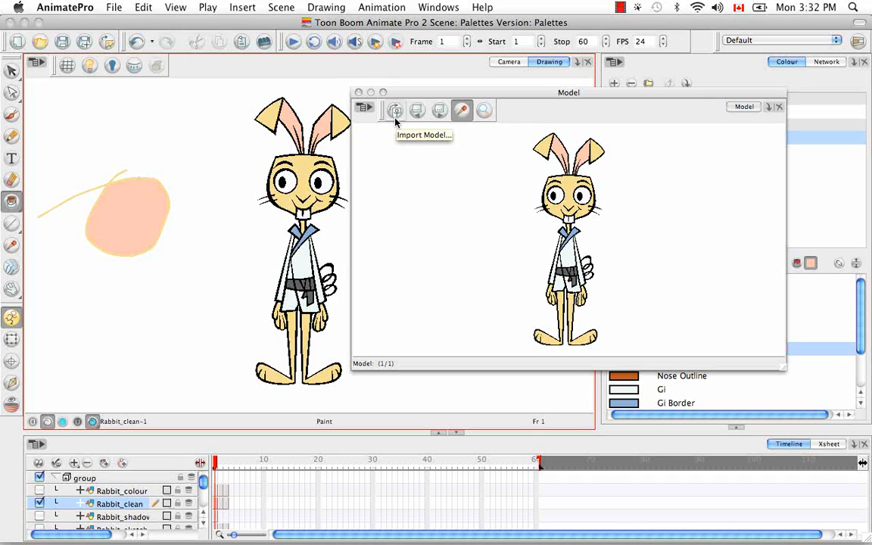
{"action": "left_click", "coordinate": [394, 112]}
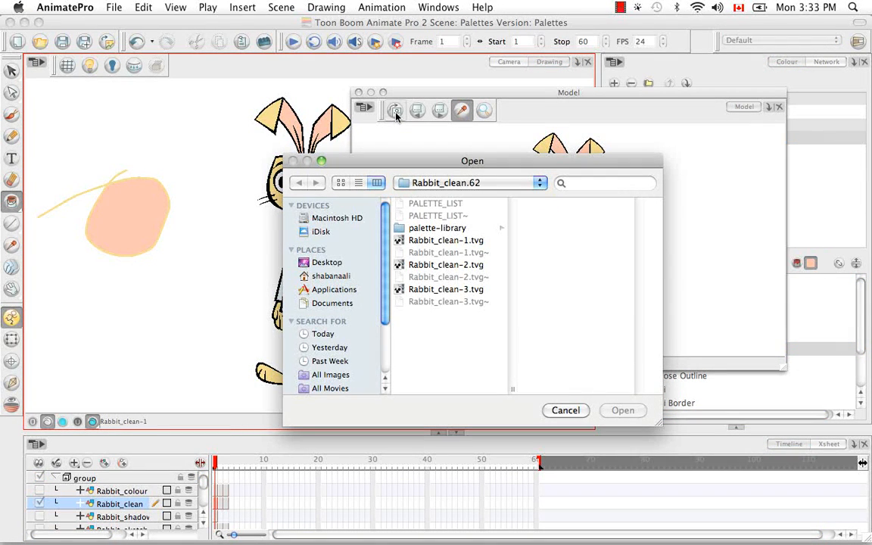
{"action": "left_click", "coordinate": [539, 183]}
{"action": "left_click", "coordinate": [460, 239]}
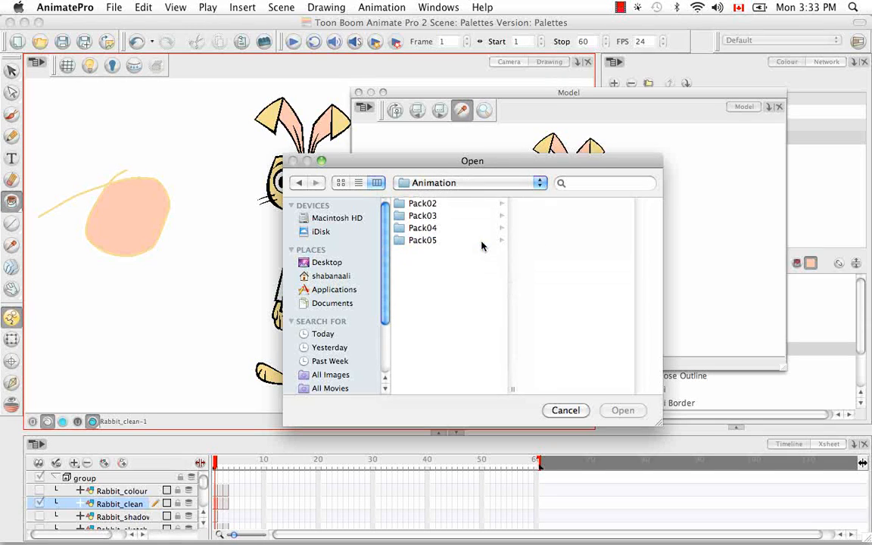
{"action": "left_click", "coordinate": [430, 240]}
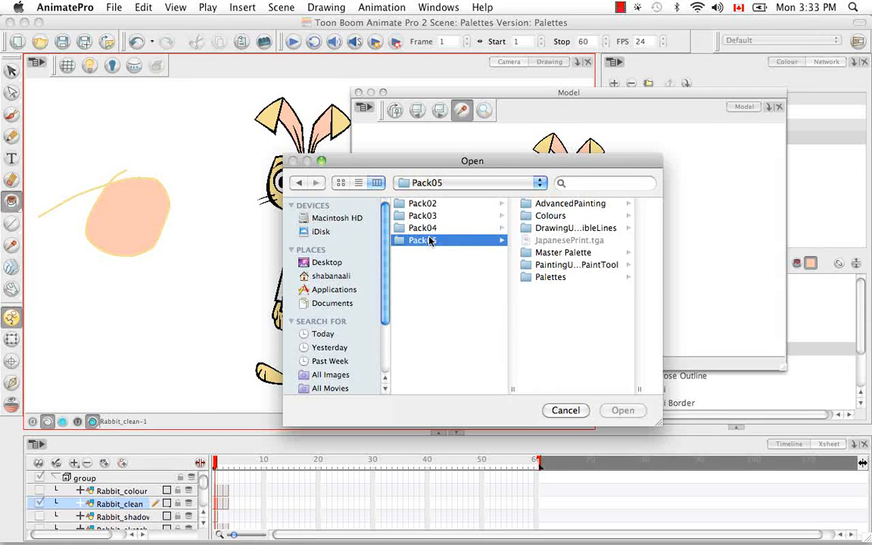
{"action": "left_click", "coordinate": [539, 201]}
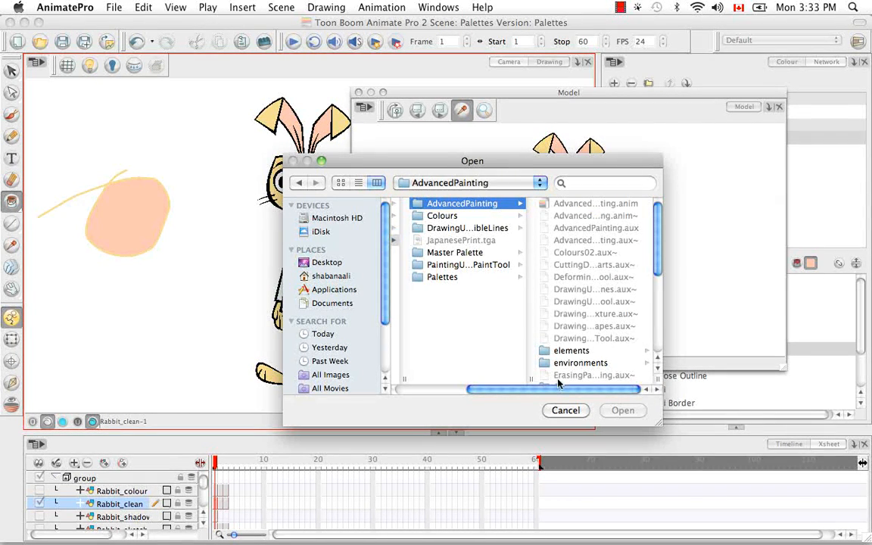
{"action": "left_click", "coordinate": [561, 350]}
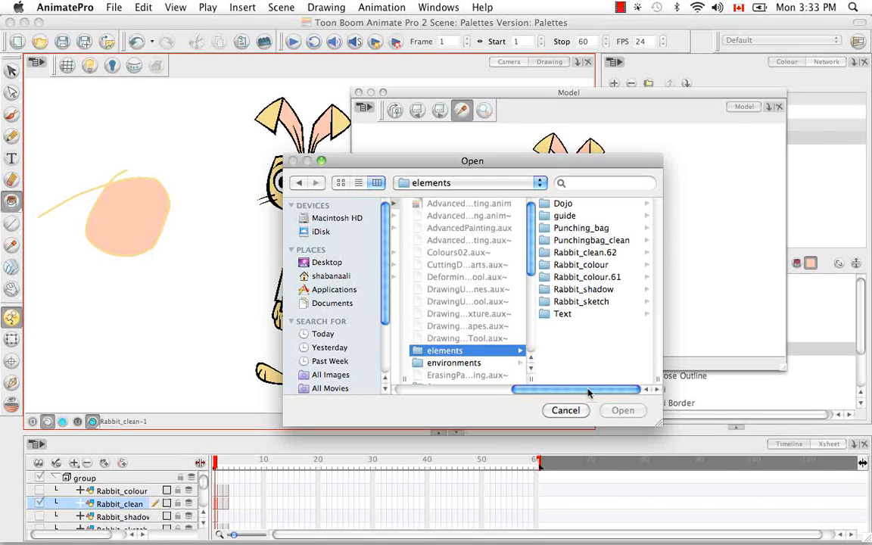
{"action": "left_click", "coordinate": [604, 240]}
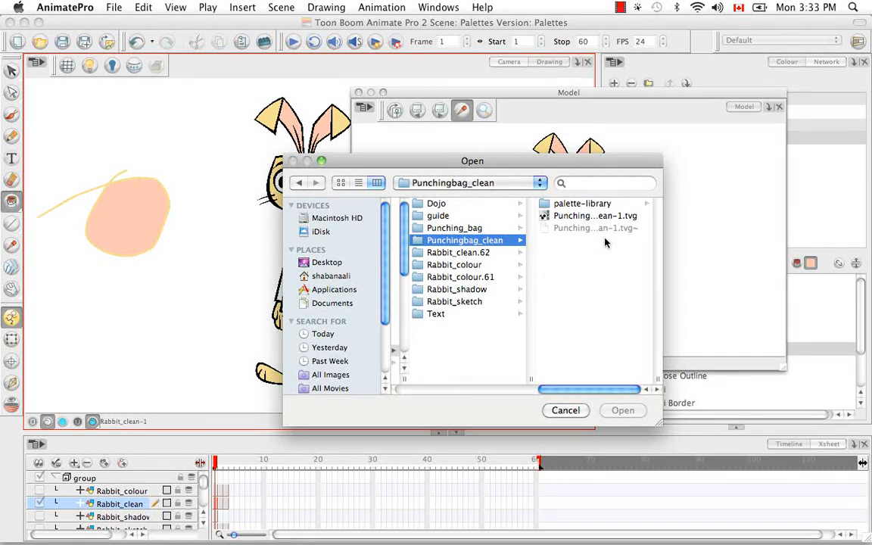
{"action": "left_click", "coordinate": [597, 216]}
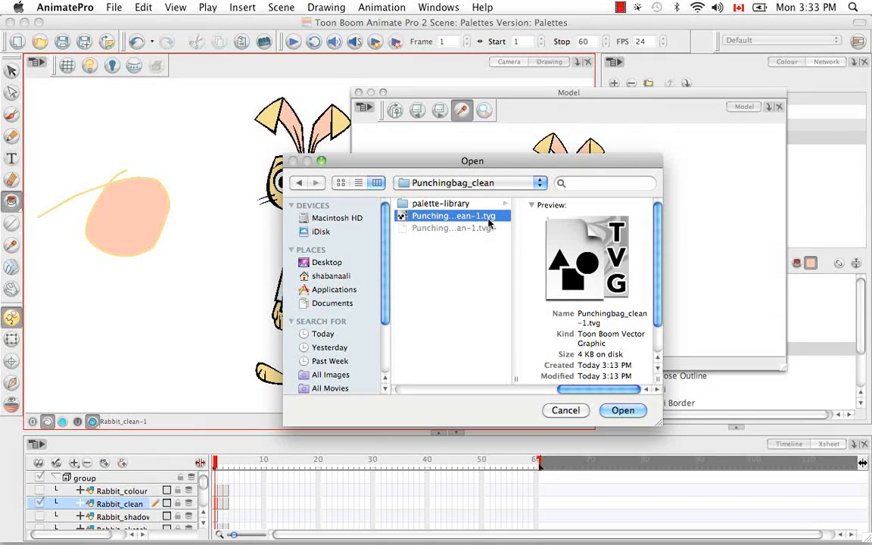
{"action": "left_click", "coordinate": [616, 412]}
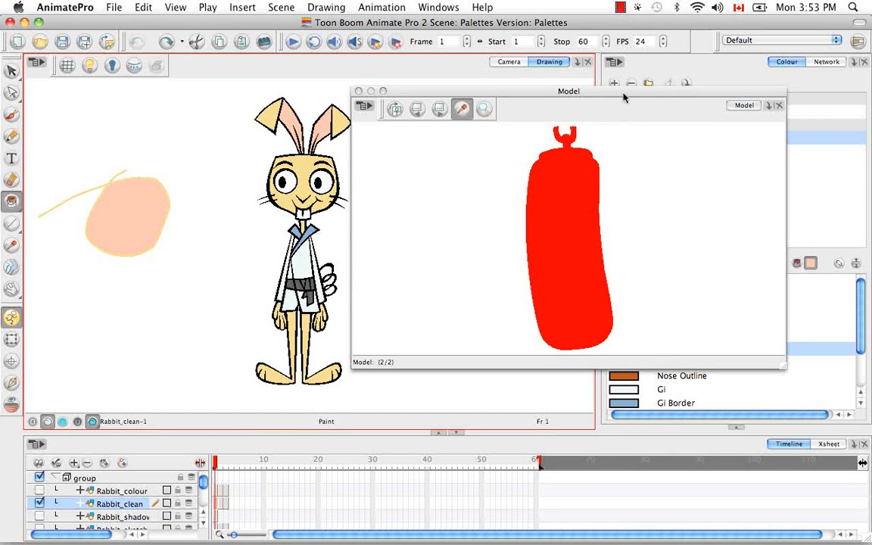
Step: Import PunchingBag.plt from the AdvancedPainting scene's palette-library as a scene palette, keeping the name PunchingBag
{"action": "left_click_drag", "start_coordinate": [627, 97], "coordinate": [278, 257]}
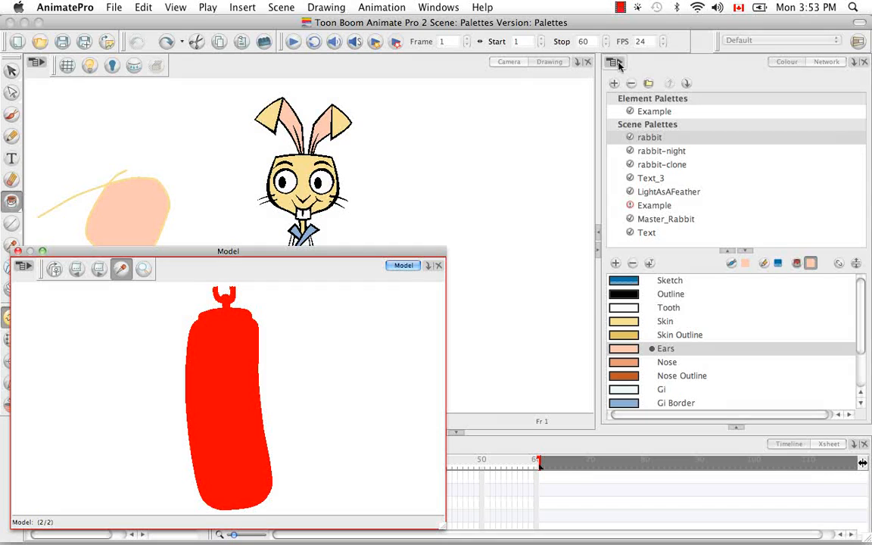
{"action": "left_click", "coordinate": [617, 62]}
{"action": "mouse_move", "coordinate": [651, 79]}
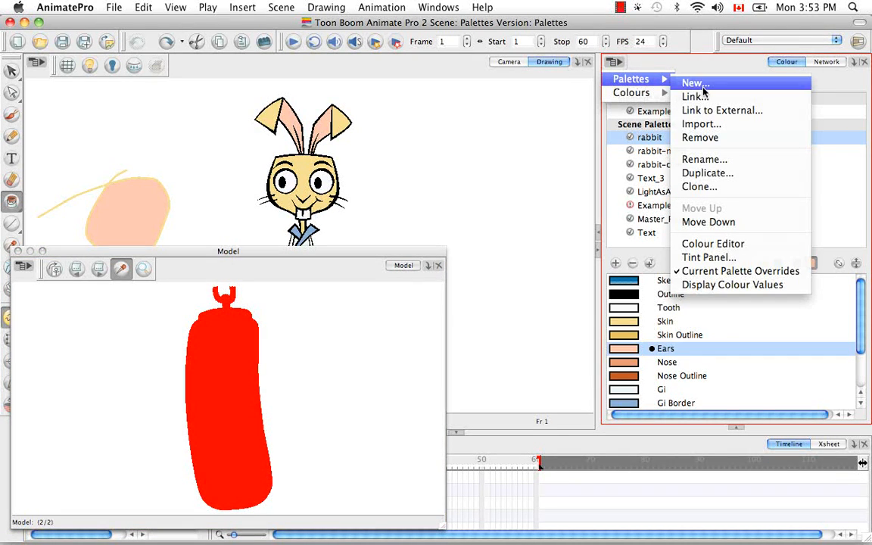
{"action": "left_click", "coordinate": [711, 125]}
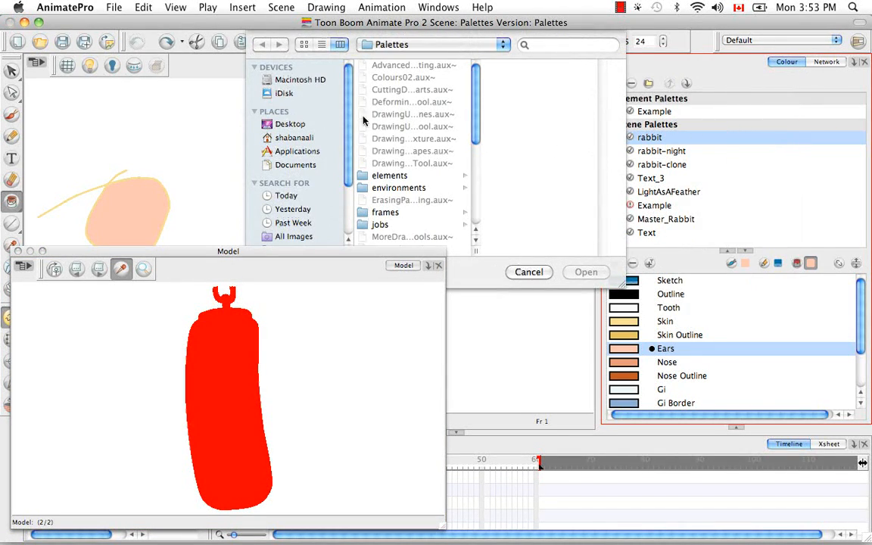
{"action": "left_click", "coordinate": [502, 44]}
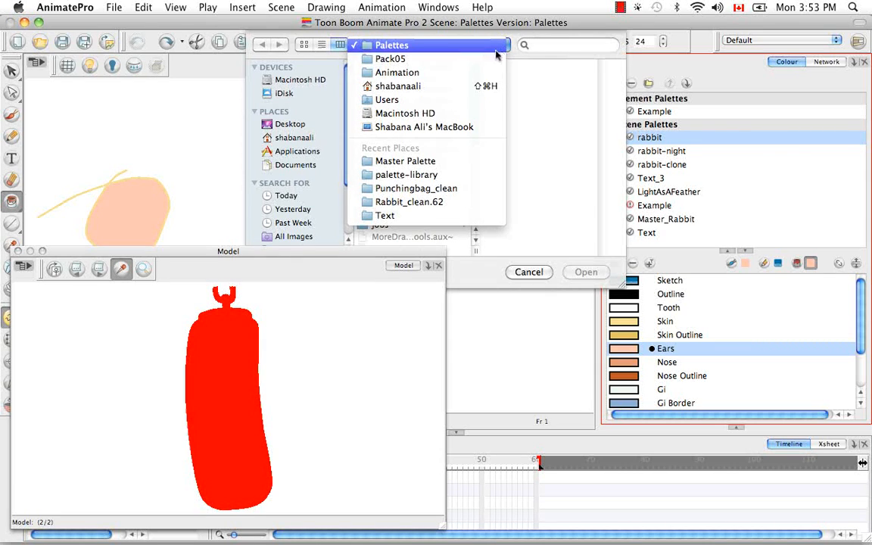
{"action": "left_click", "coordinate": [418, 73]}
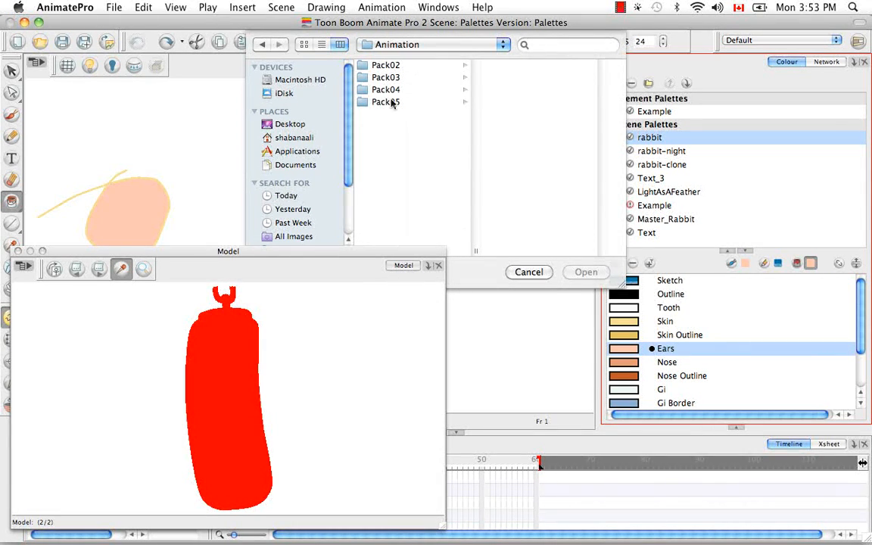
{"action": "left_click", "coordinate": [390, 101]}
{"action": "left_click", "coordinate": [497, 65]}
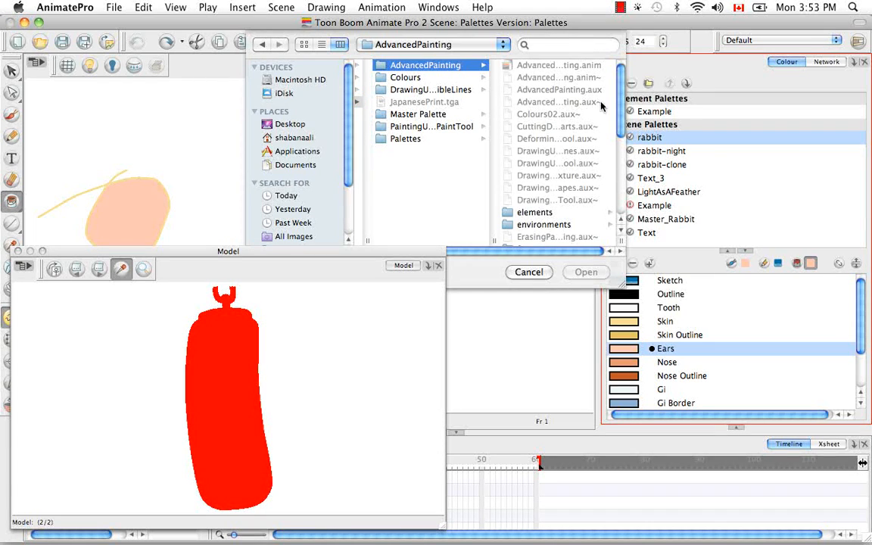
{"action": "left_click_drag", "start_coordinate": [623, 116], "coordinate": [618, 207]}
{"action": "left_click", "coordinate": [541, 153]}
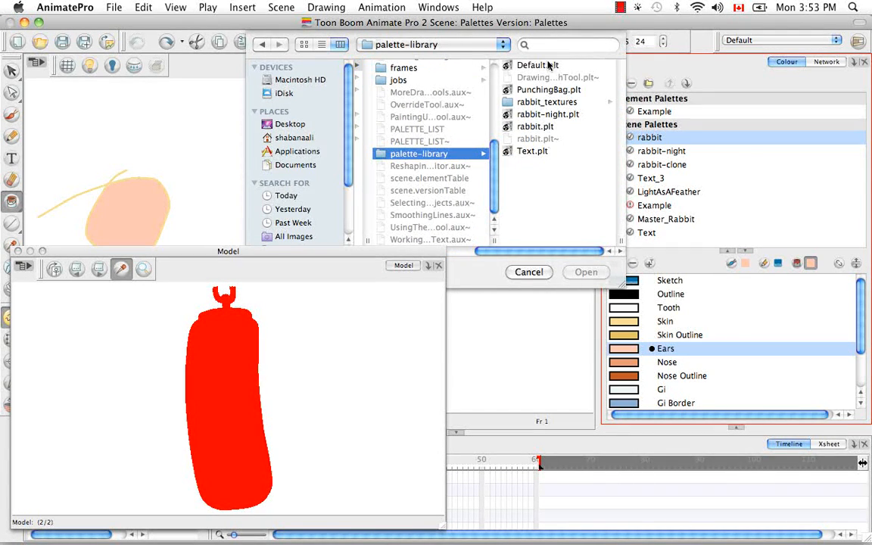
{"action": "left_click", "coordinate": [550, 90]}
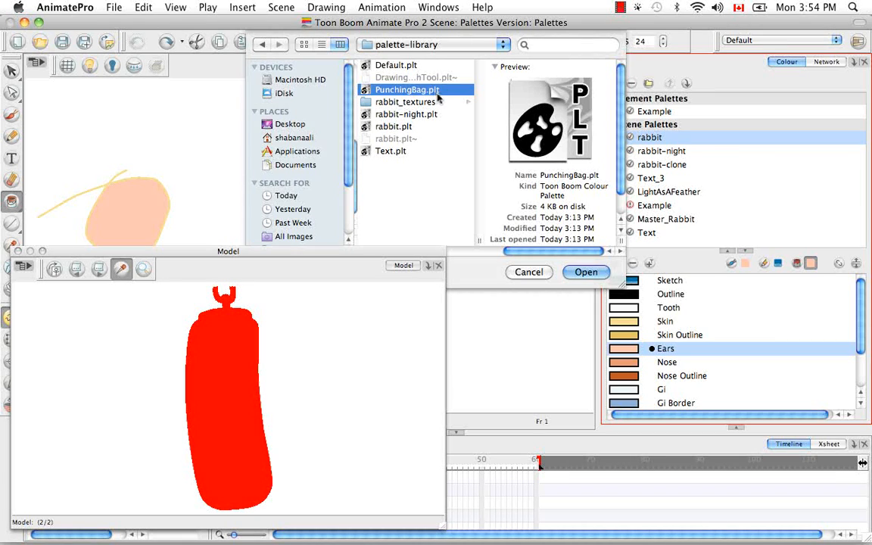
{"action": "left_click", "coordinate": [587, 272]}
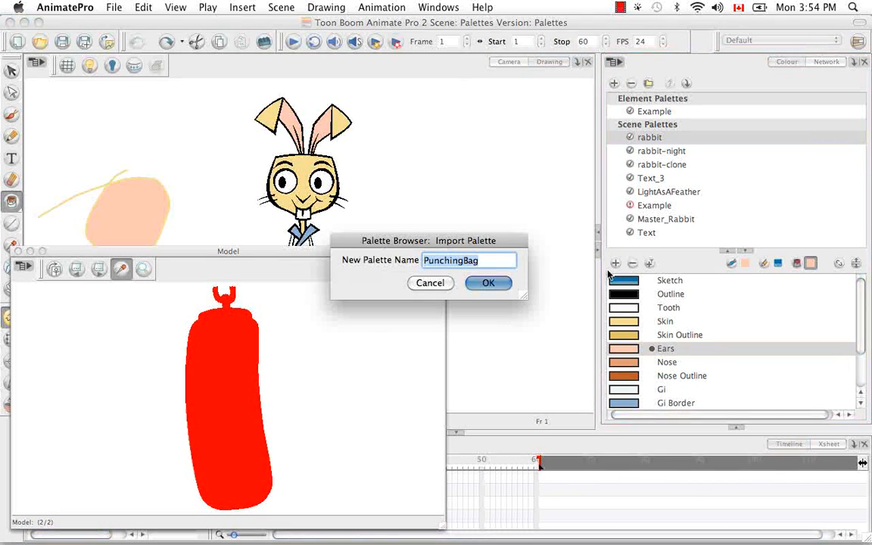
{"action": "left_click", "coordinate": [486, 285]}
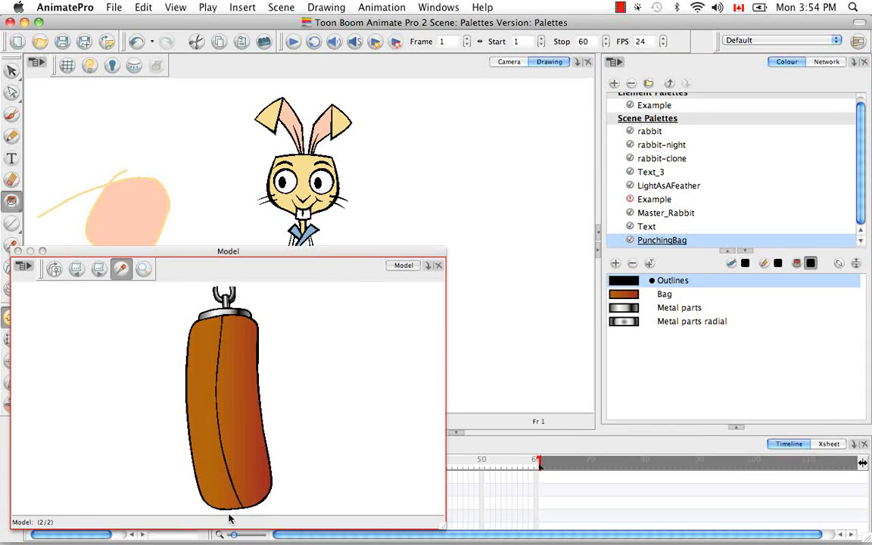
Step: Show the Library view beneath the colour palettes and get the right to modify the Animate Pro Library
{"action": "left_click_drag", "start_coordinate": [312, 256], "coordinate": [470, 124]}
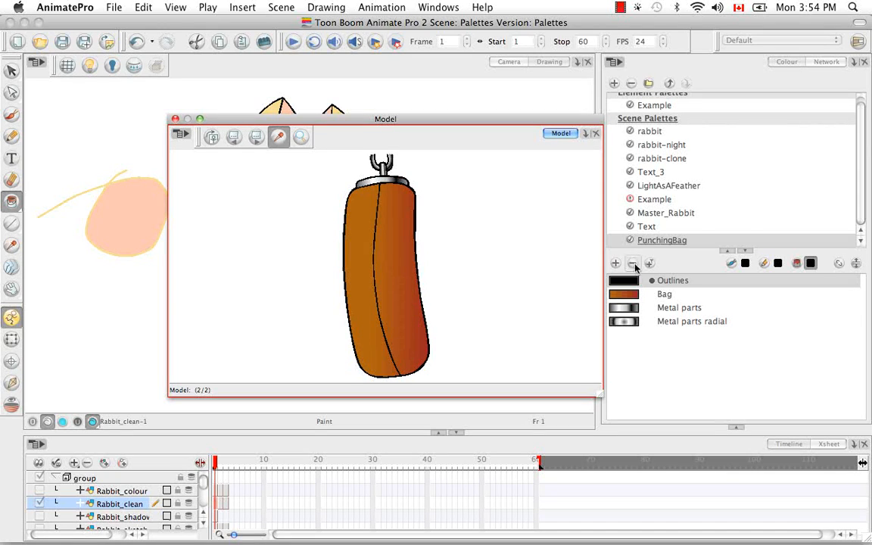
{"action": "left_click", "coordinate": [738, 429]}
{"action": "left_click", "coordinate": [828, 235]}
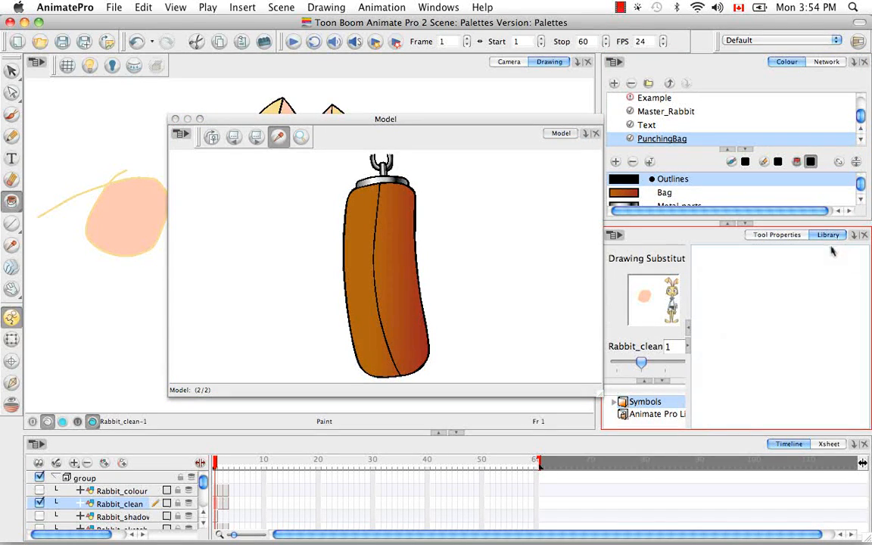
{"action": "left_click", "coordinate": [643, 415]}
{"action": "right_click", "coordinate": [640, 416]}
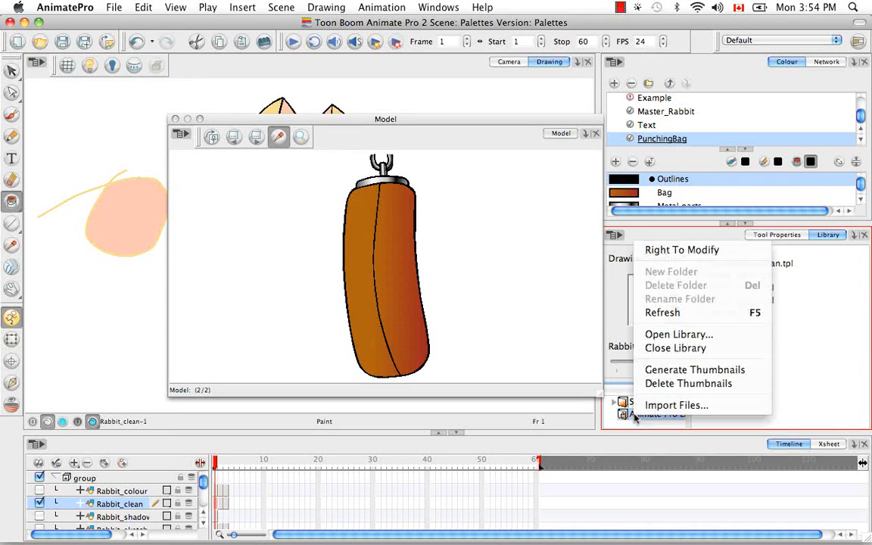
{"action": "left_click", "coordinate": [701, 255]}
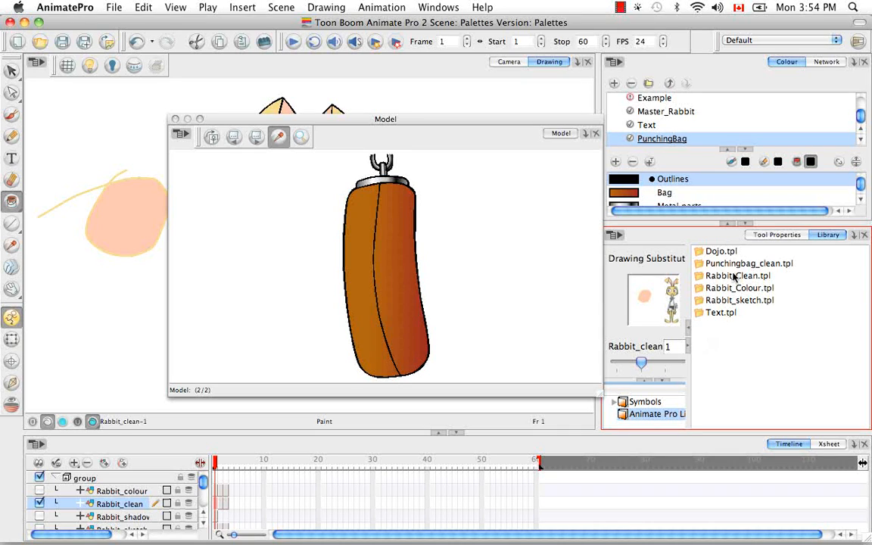
Step: Open the Text.tpl template as a folder in the Animate Pro Library
{"action": "left_click", "coordinate": [719, 315]}
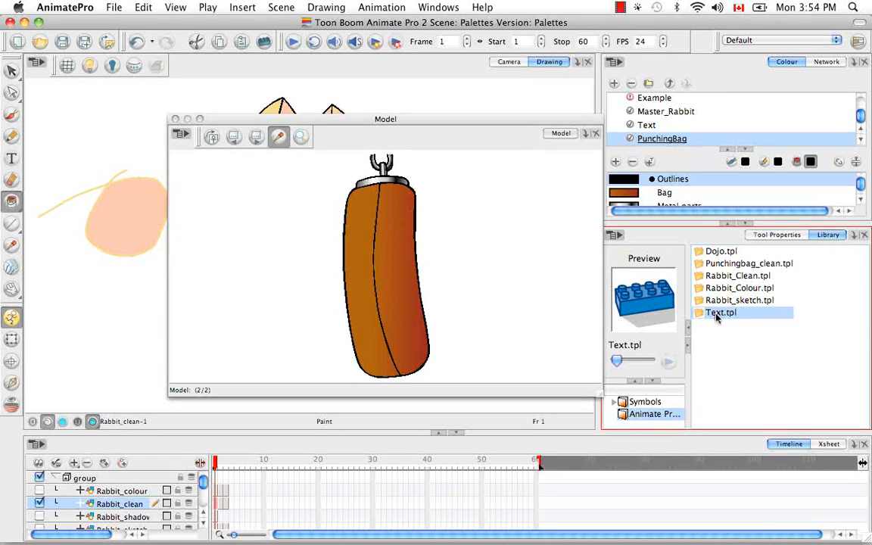
{"action": "right_click", "coordinate": [721, 318]}
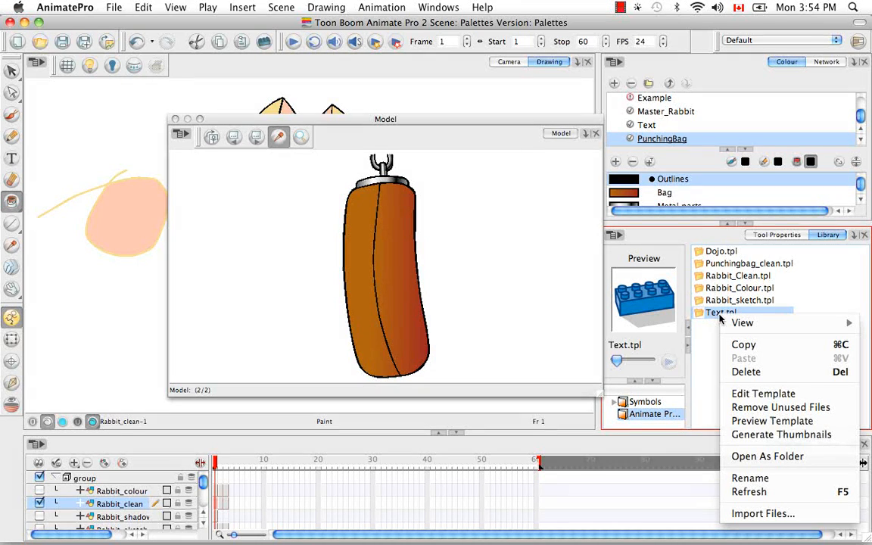
{"action": "left_click", "coordinate": [783, 456]}
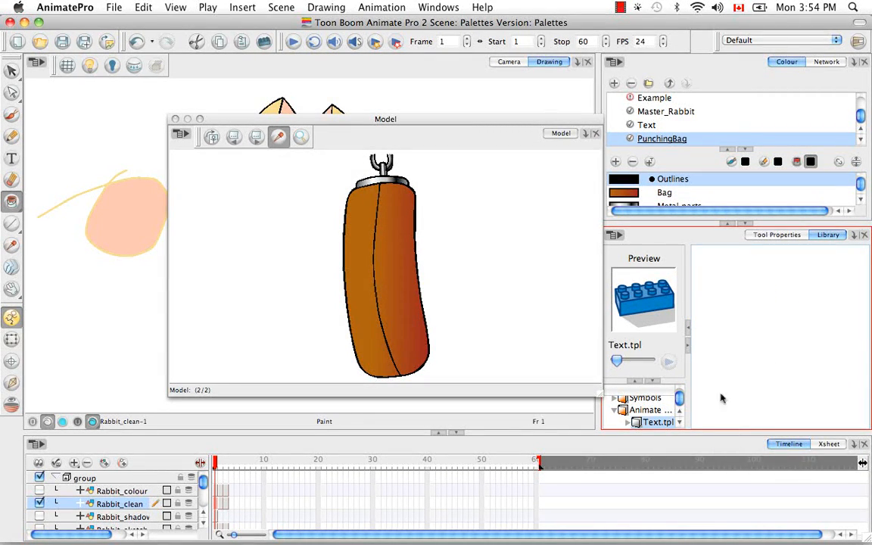
Step: Enlarge the library's folder tree and expand Text.tpl down to the Text folder inside elements
{"action": "left_click", "coordinate": [636, 382]}
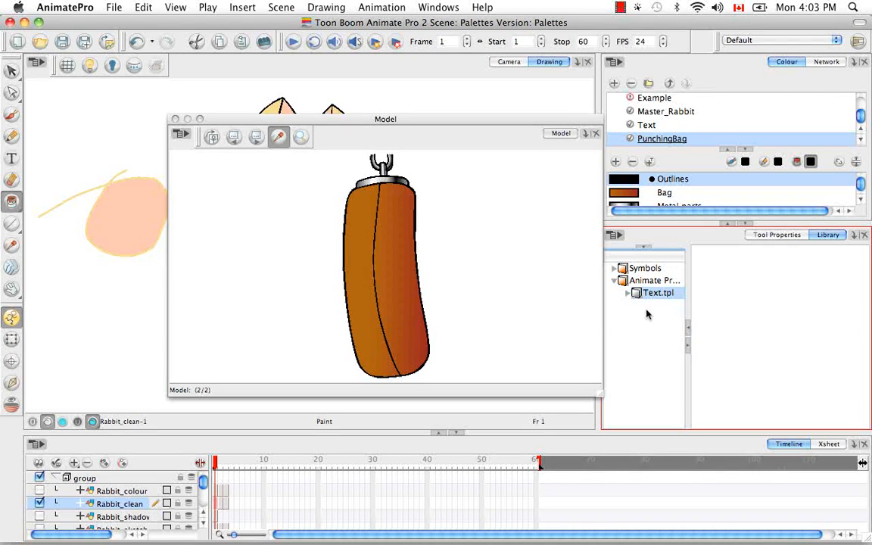
{"action": "left_click", "coordinate": [629, 293]}
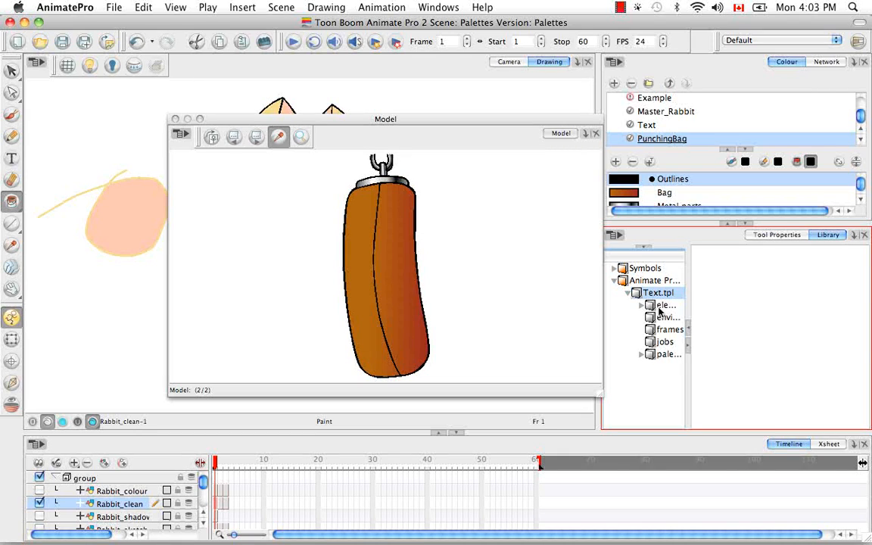
{"action": "left_click", "coordinate": [664, 306]}
{"action": "left_click_drag", "start_coordinate": [688, 278], "coordinate": [710, 314]}
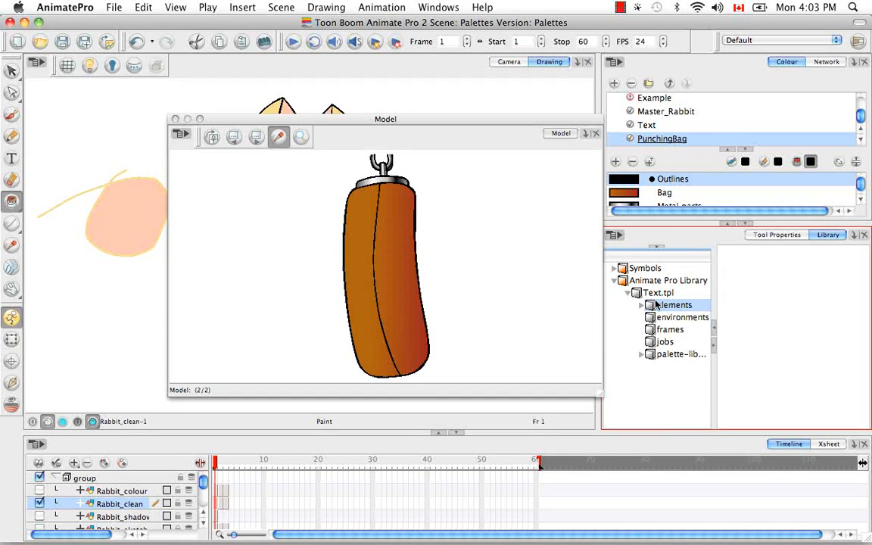
{"action": "left_click", "coordinate": [643, 304]}
{"action": "left_click", "coordinate": [676, 317]}
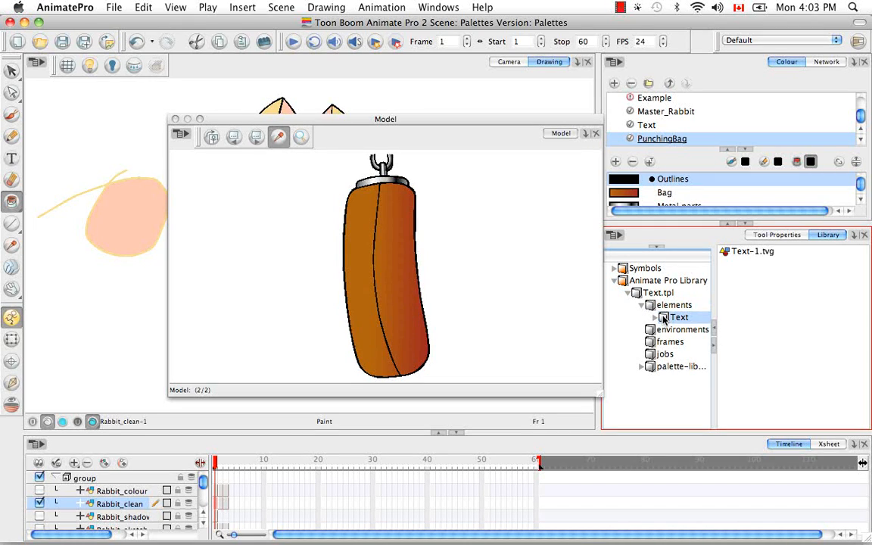
Step: Display the library files as thumbnails and load the Text-1.tvg drawing into the Model view
{"action": "right_click", "coordinate": [758, 256]}
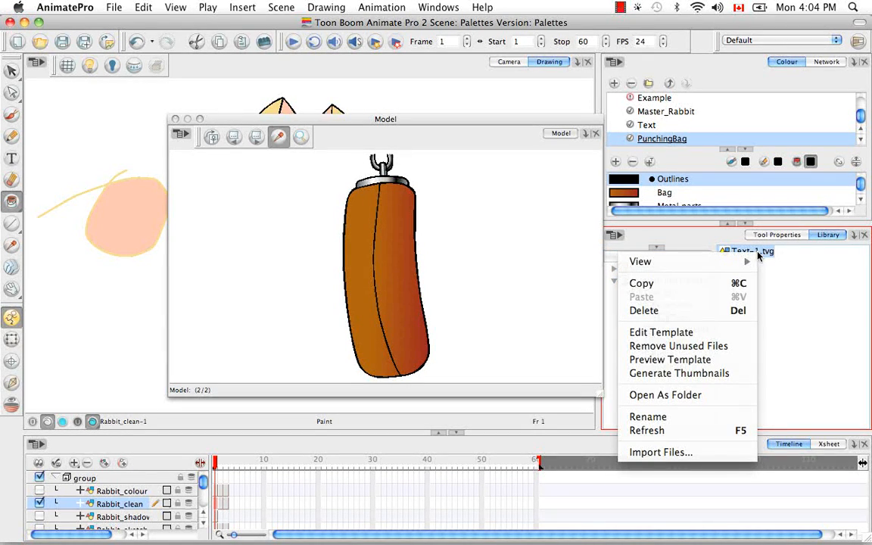
{"action": "mouse_move", "coordinate": [746, 261]}
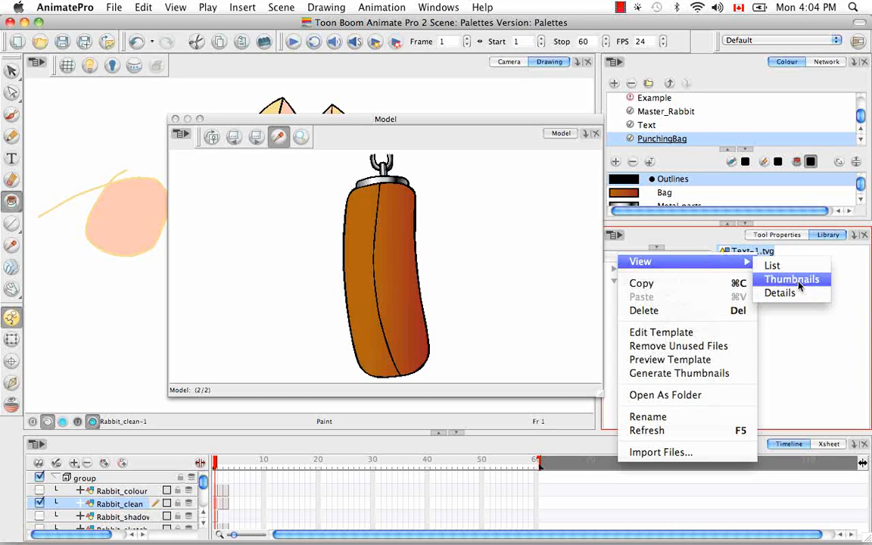
{"action": "left_click", "coordinate": [792, 279]}
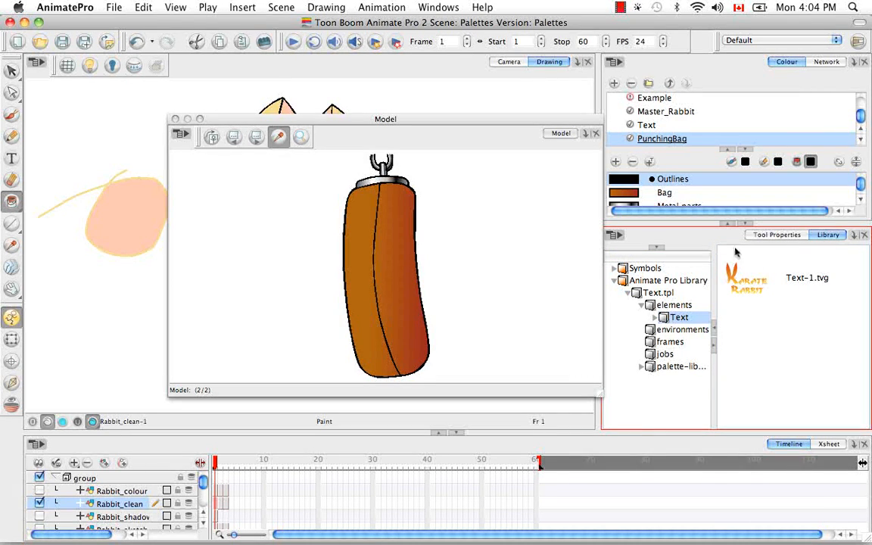
{"action": "left_click_drag", "start_coordinate": [753, 284], "coordinate": [475, 254]}
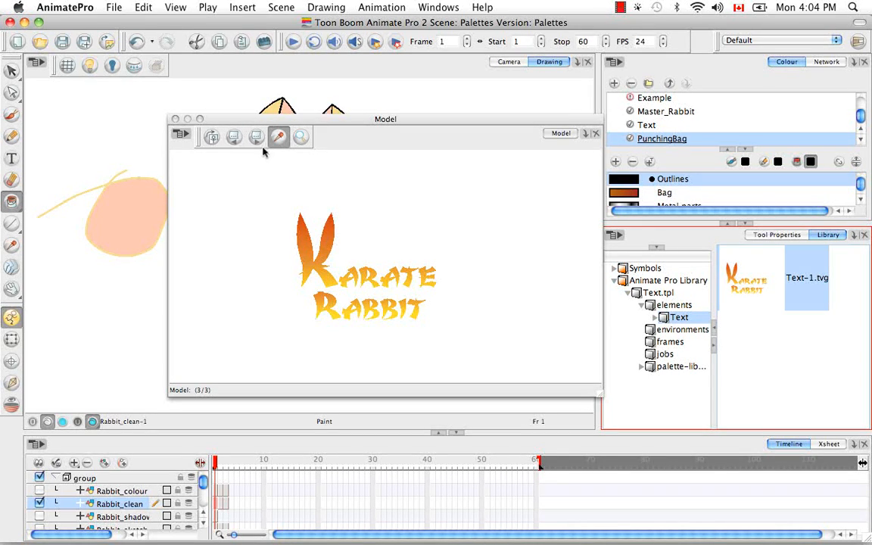
Step: Flip back and forth through the loaded models and zoom in on the Karate Rabbit text
{"action": "left_click", "coordinate": [234, 140]}
{"action": "left_click", "coordinate": [234, 140]}
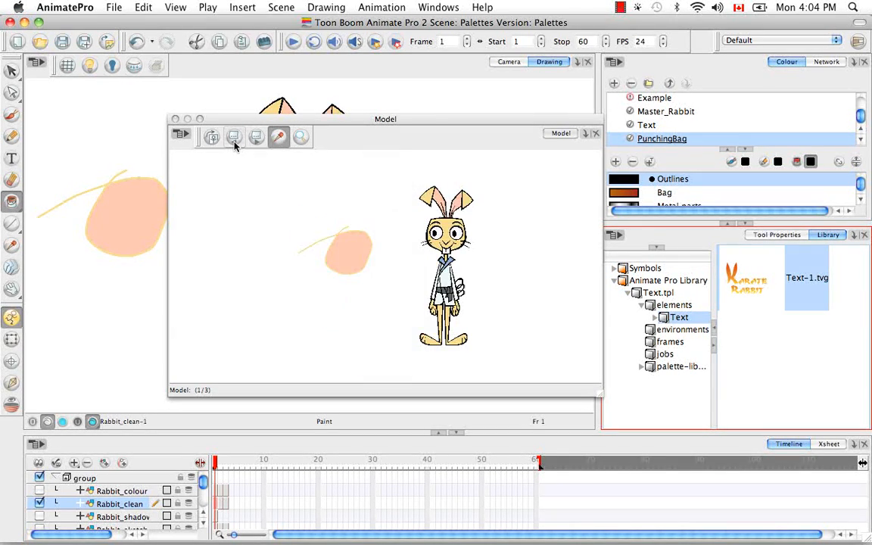
{"action": "left_click", "coordinate": [257, 141]}
{"action": "left_click", "coordinate": [256, 141]}
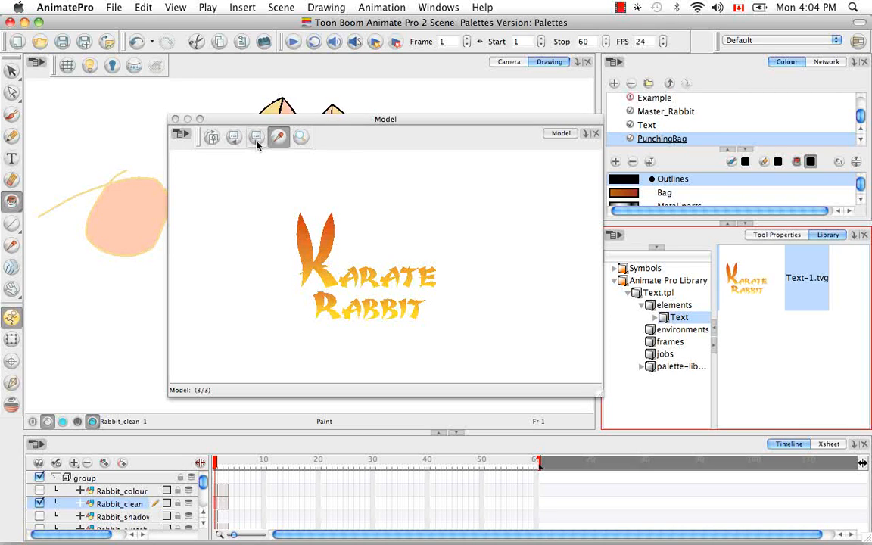
{"action": "left_click", "coordinate": [301, 139]}
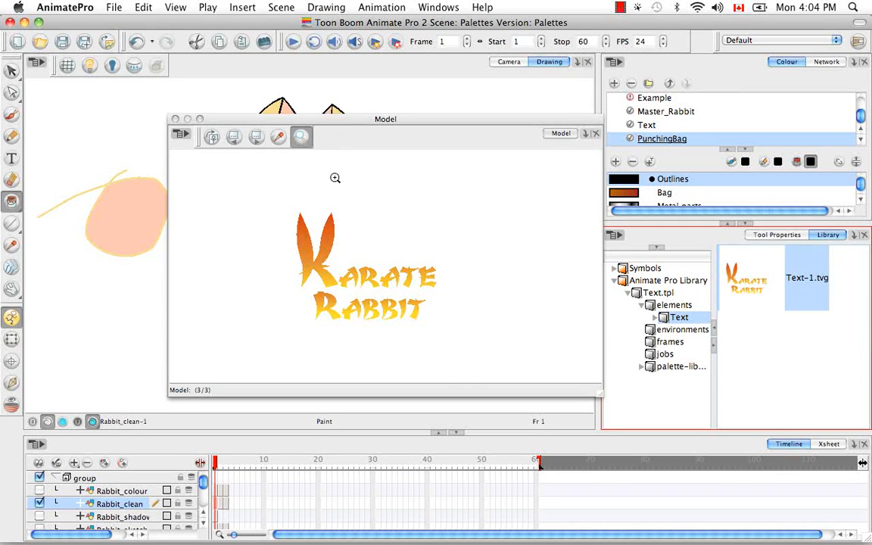
{"action": "left_click", "coordinate": [316, 193]}
{"action": "left_click", "coordinate": [316, 193]}
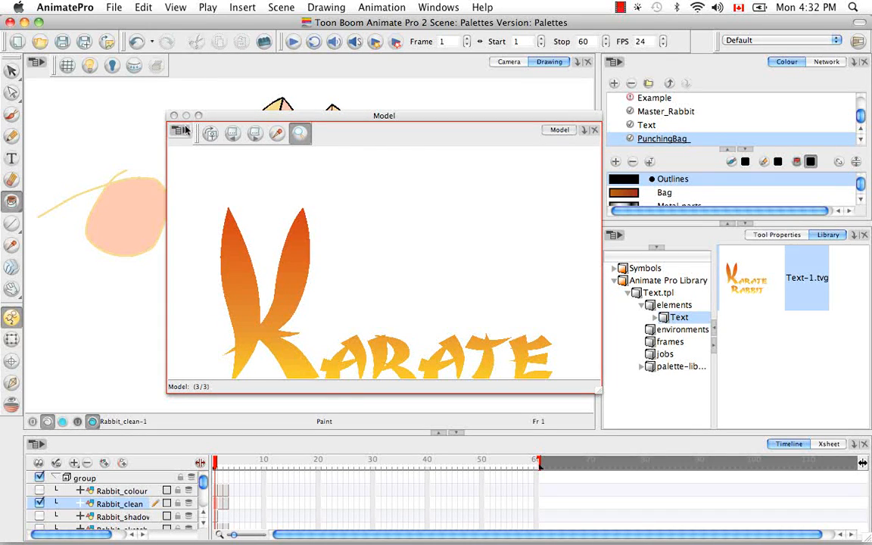
Step: Switch the Model view from Zoom to the Dropper and clear the punching bag model
{"action": "left_click", "coordinate": [182, 131]}
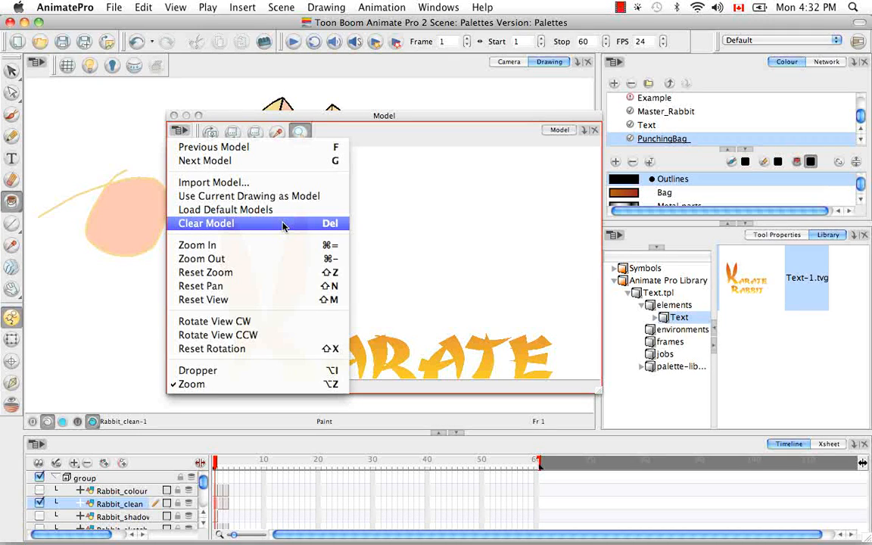
{"action": "left_click", "coordinate": [380, 148]}
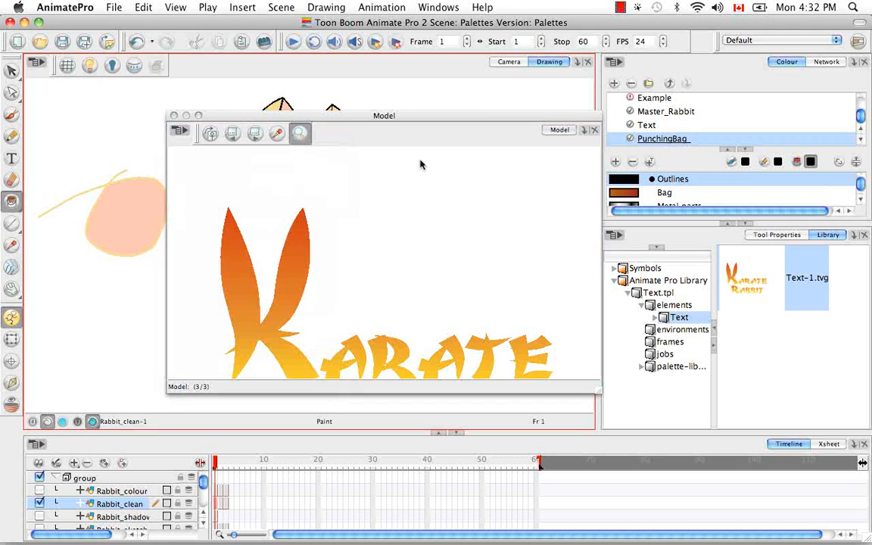
{"action": "left_click", "coordinate": [277, 132]}
{"action": "left_click", "coordinate": [211, 133]}
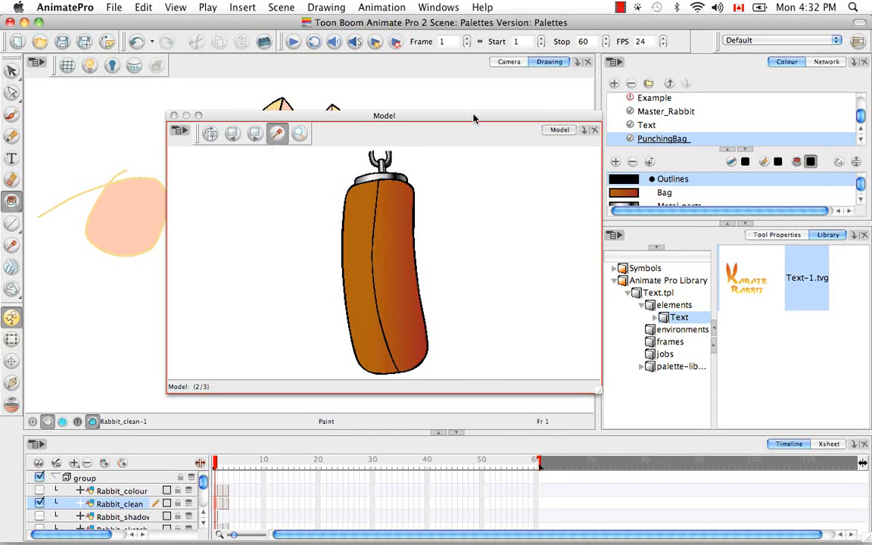
{"action": "right_click", "coordinate": [460, 179]}
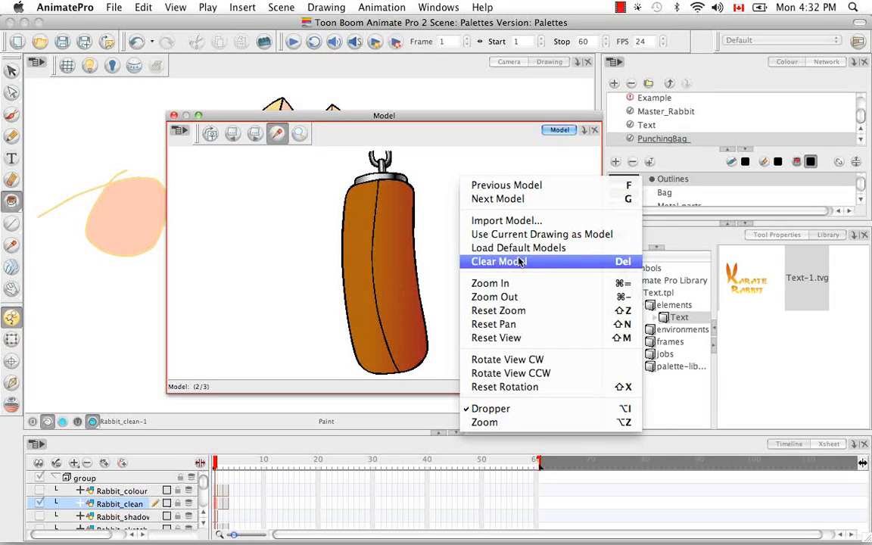
{"action": "left_click", "coordinate": [493, 261]}
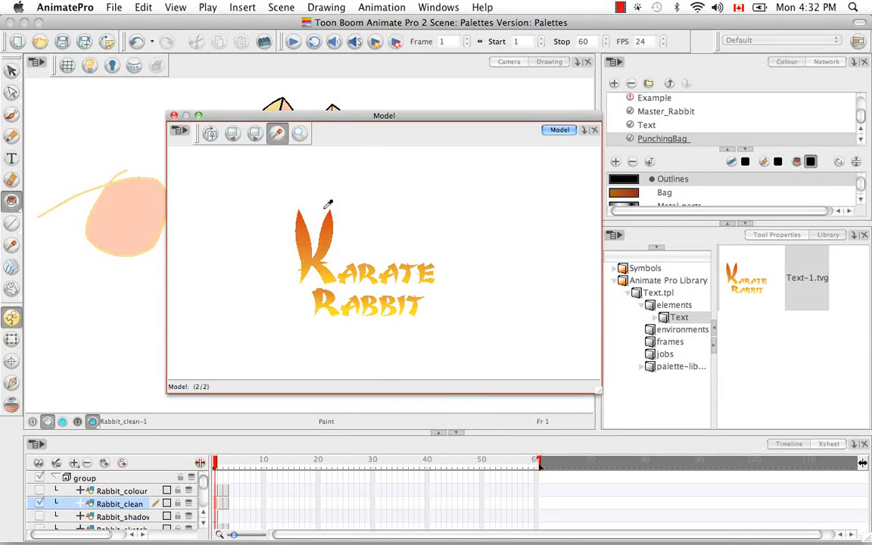
Step: Flip through the remaining models in the Model view to check the list
{"action": "left_click", "coordinate": [232, 134]}
{"action": "left_click", "coordinate": [236, 140]}
{"action": "left_click", "coordinate": [239, 138]}
{"action": "left_click", "coordinate": [240, 135]}
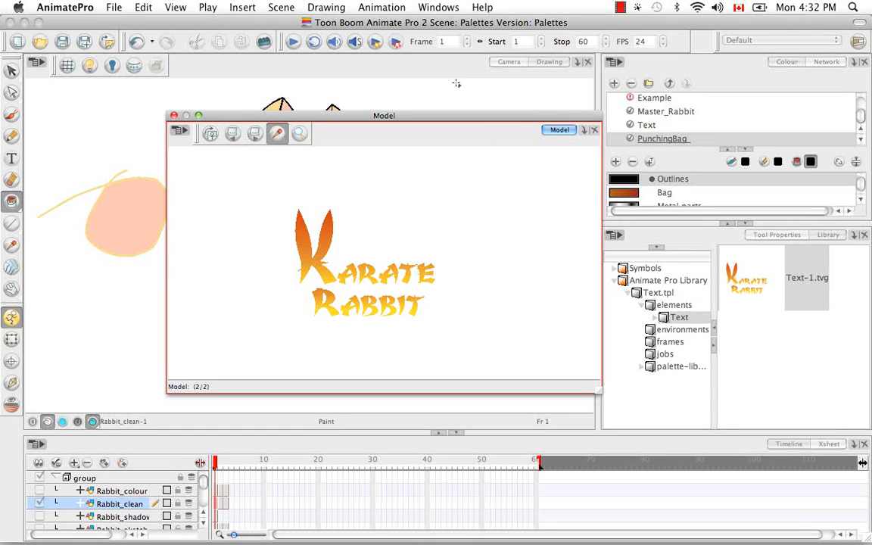